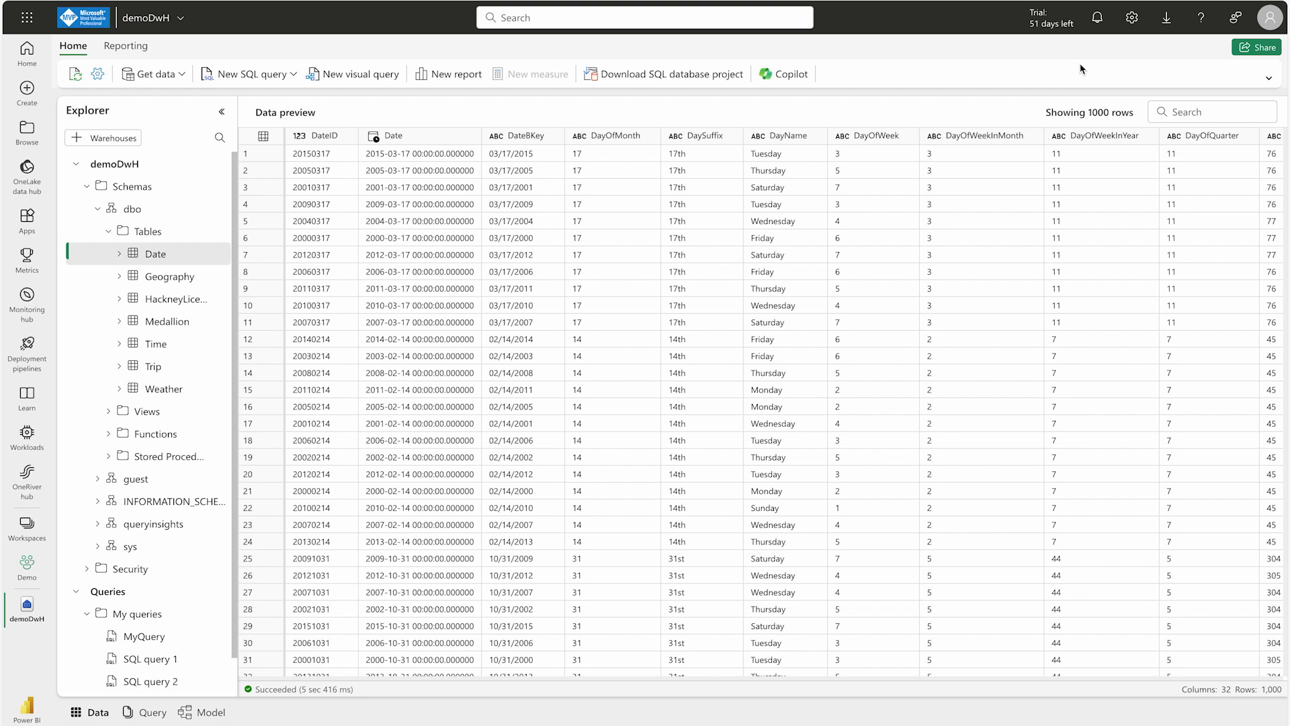
# Check the notifications list, then close it again
pyautogui.click(1097, 18)
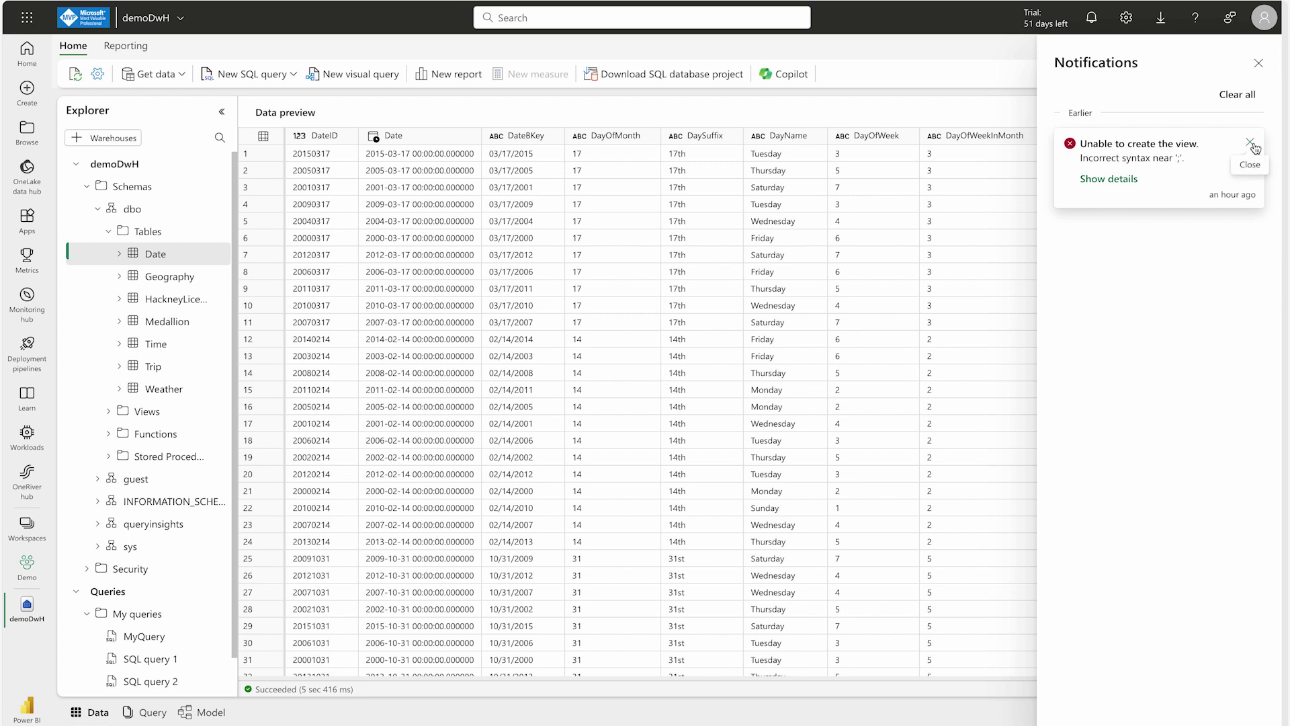
pyautogui.click(1258, 65)
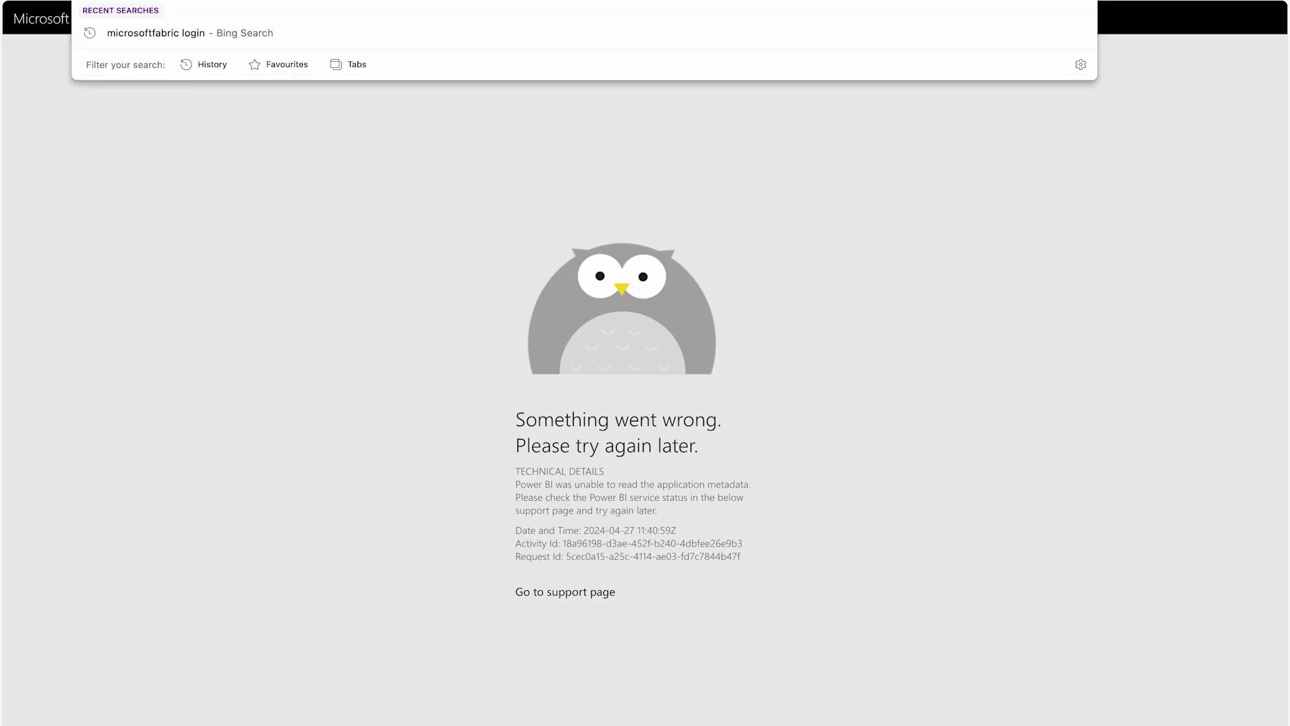
# Return to the Power BI service via the address-bar suggestion and go to the Apps page
pyautogui.write('p')
pyautogui.click(228, 155)
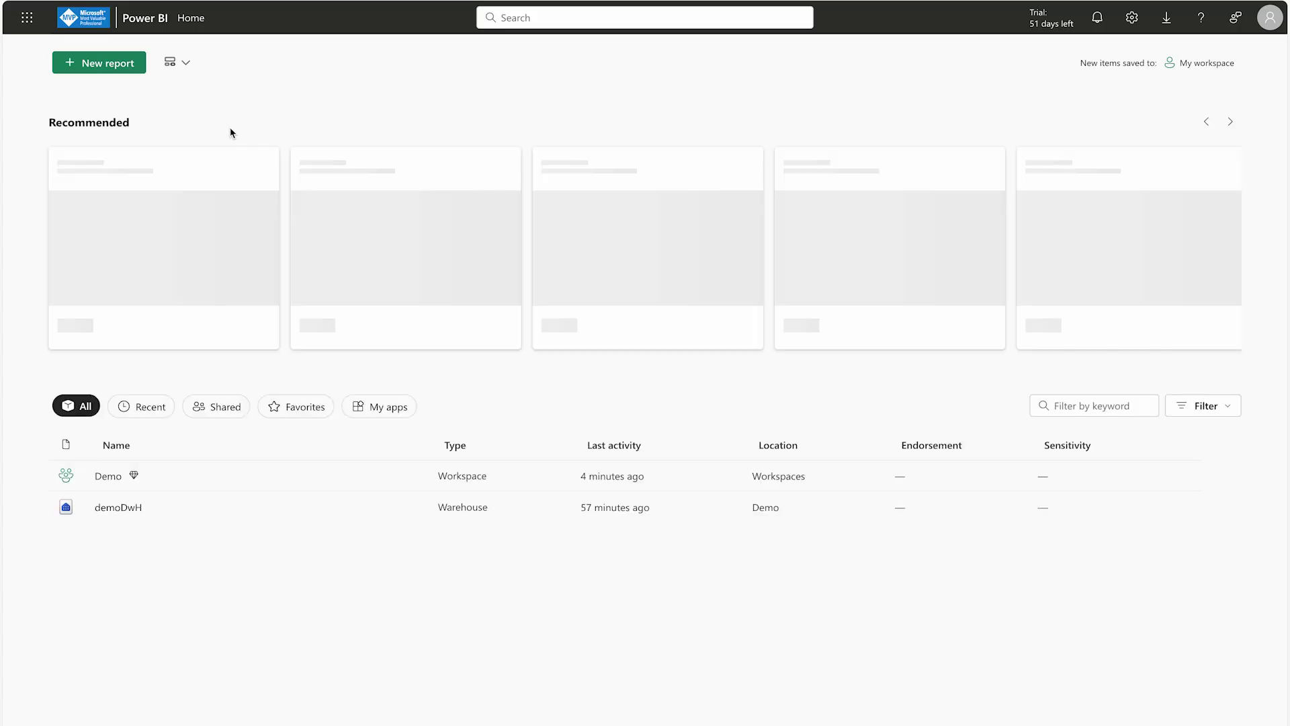
pyautogui.click(19, 226)
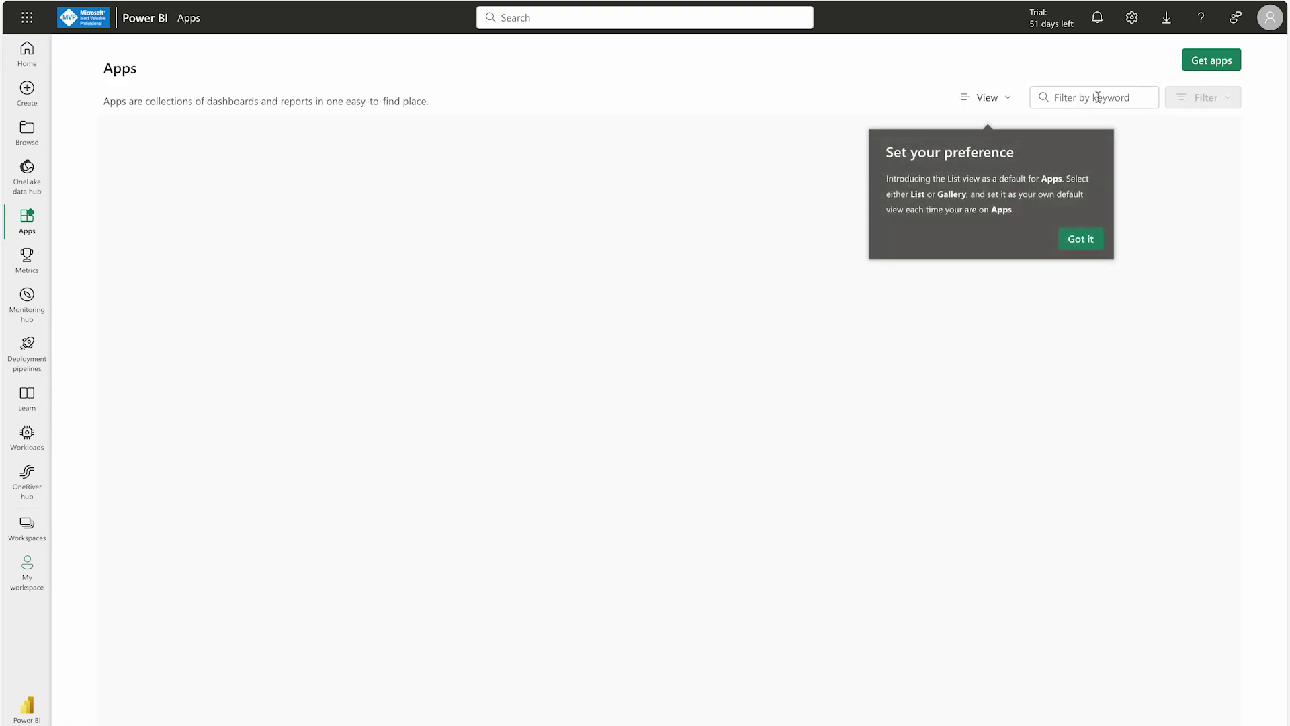
pyautogui.click(1097, 98)
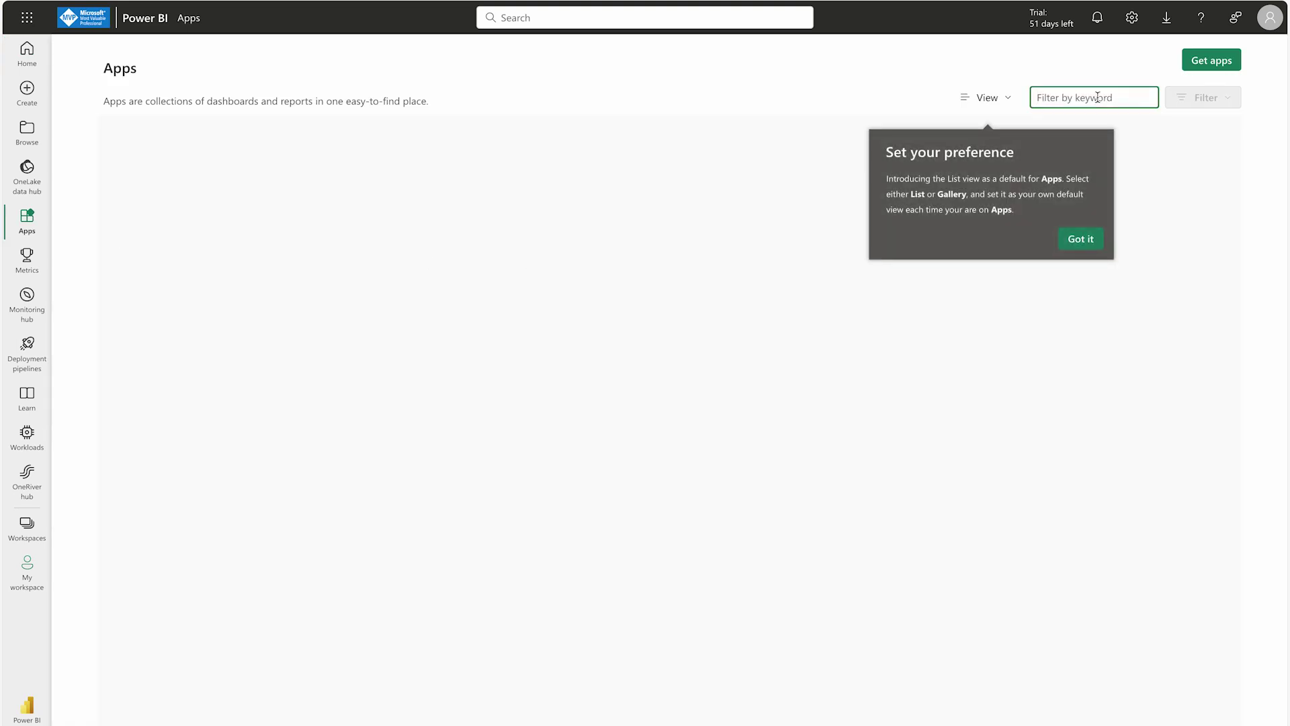
# Search the catalogue for 'capa' and install Microsoft Fabric Capacity Metrics, dismissing the tip and notice
pyautogui.click(1201, 61)
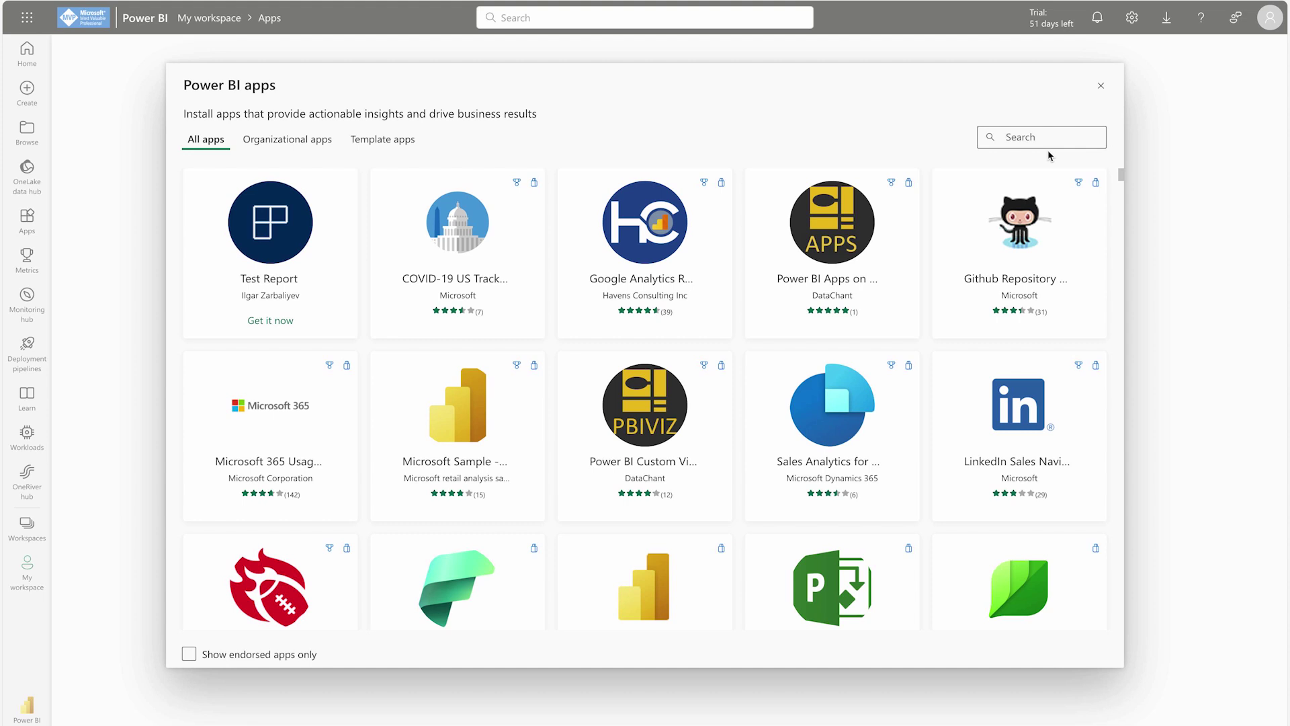
pyautogui.click(1027, 135)
pyautogui.write('capa')
pyautogui.click(281, 281)
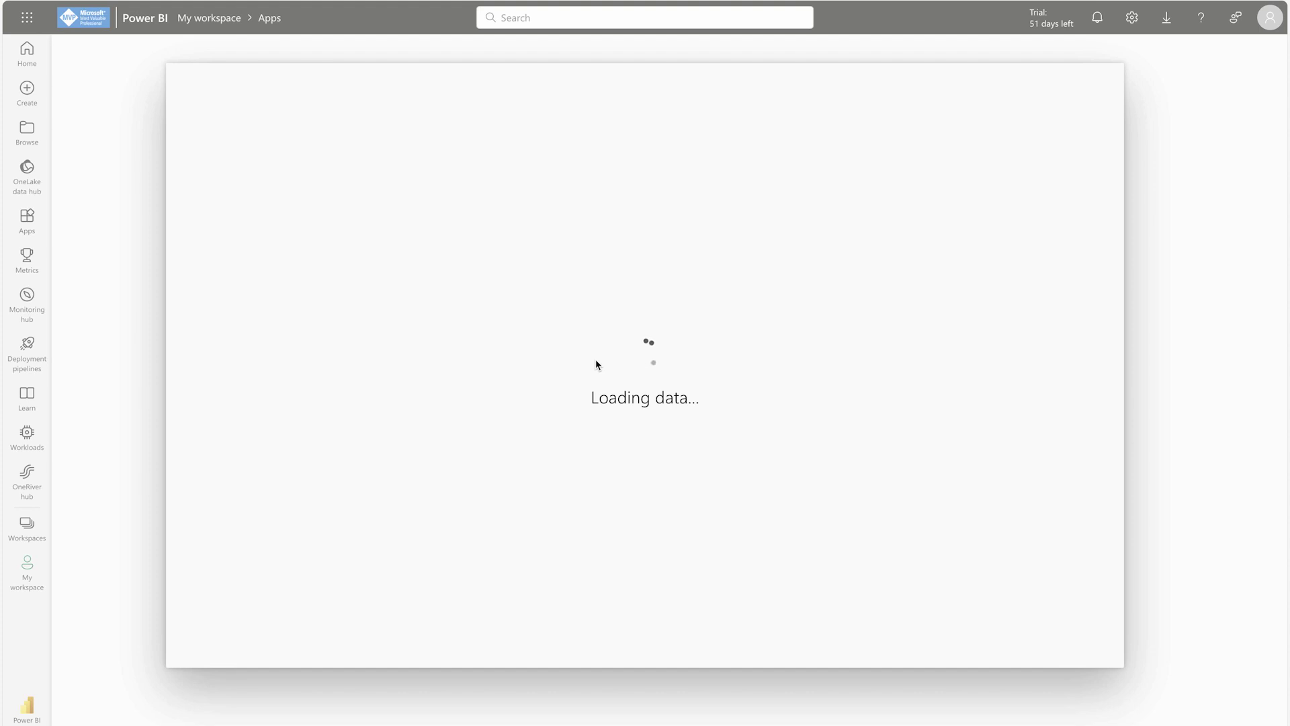
pyautogui.click(283, 289)
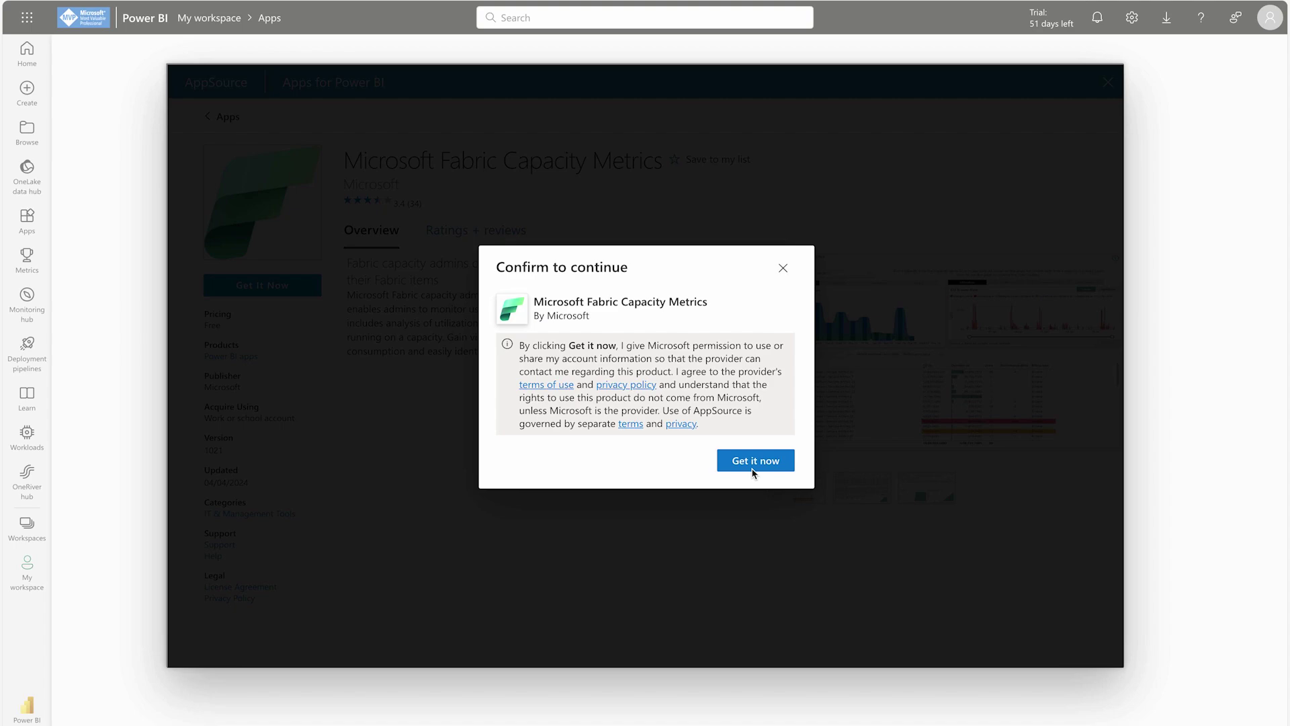
pyautogui.click(756, 467)
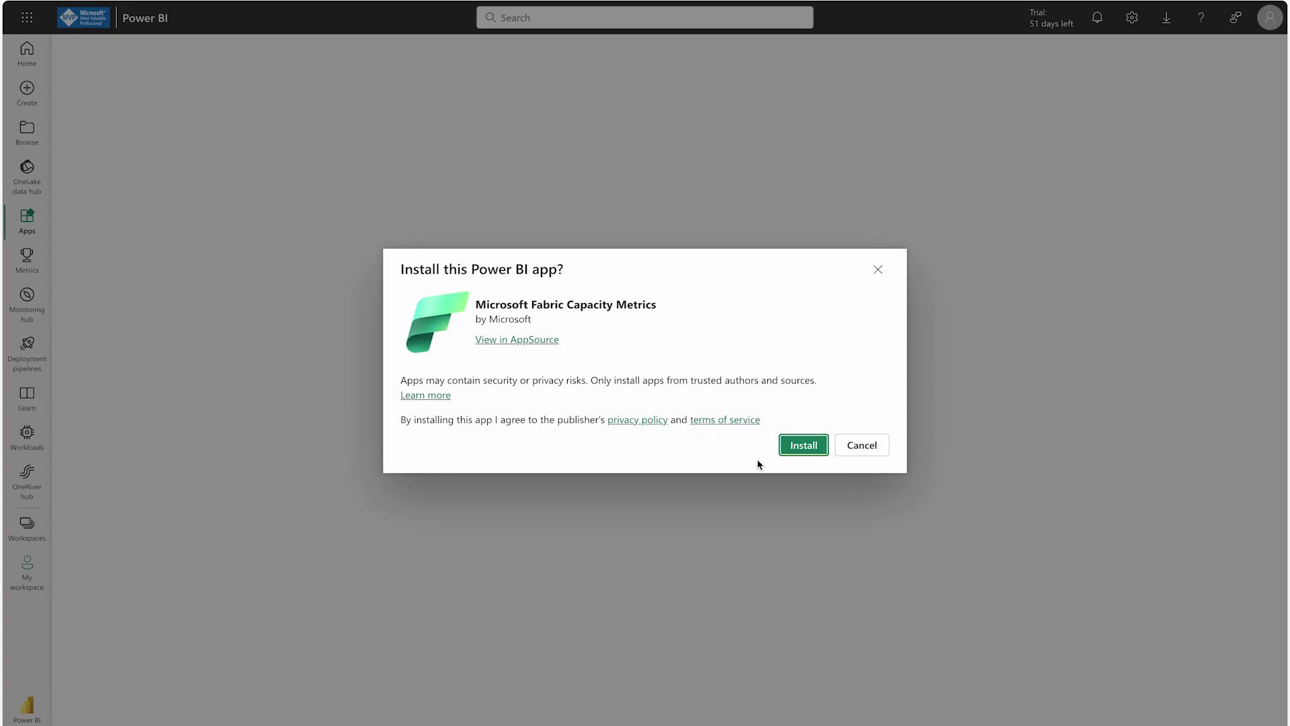
pyautogui.click(803, 447)
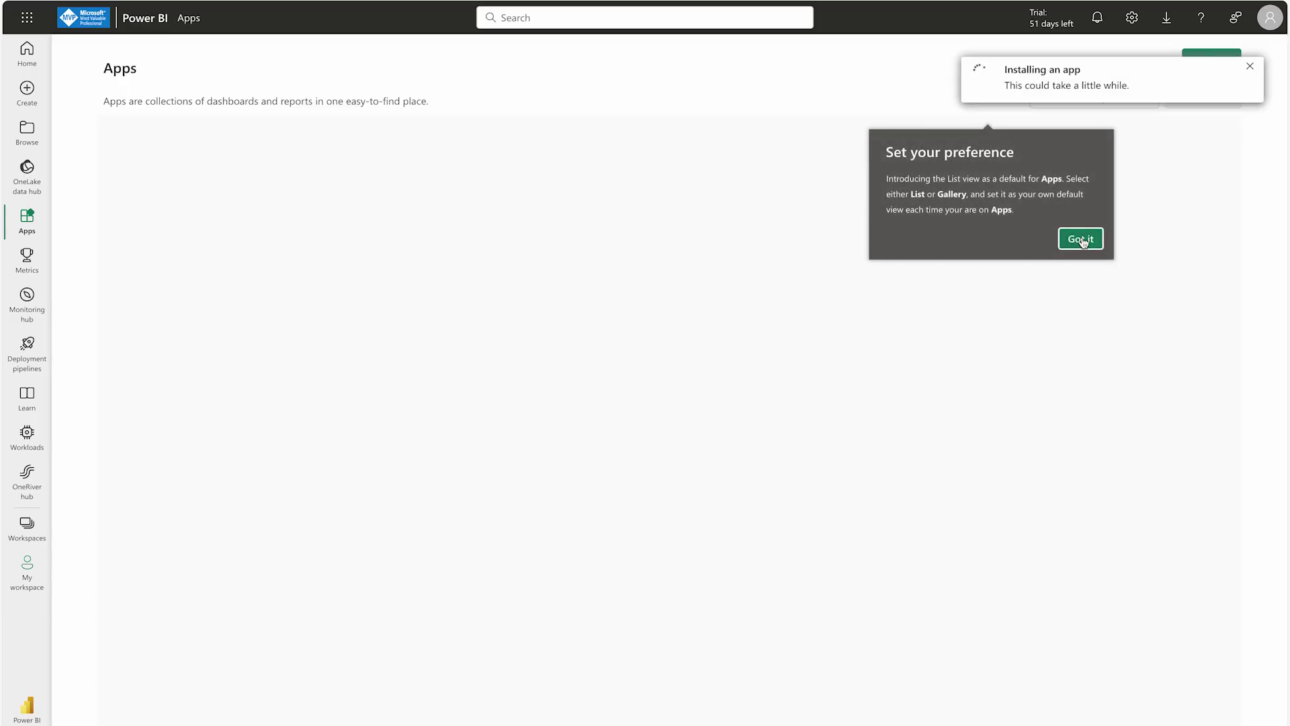
pyautogui.click(1082, 240)
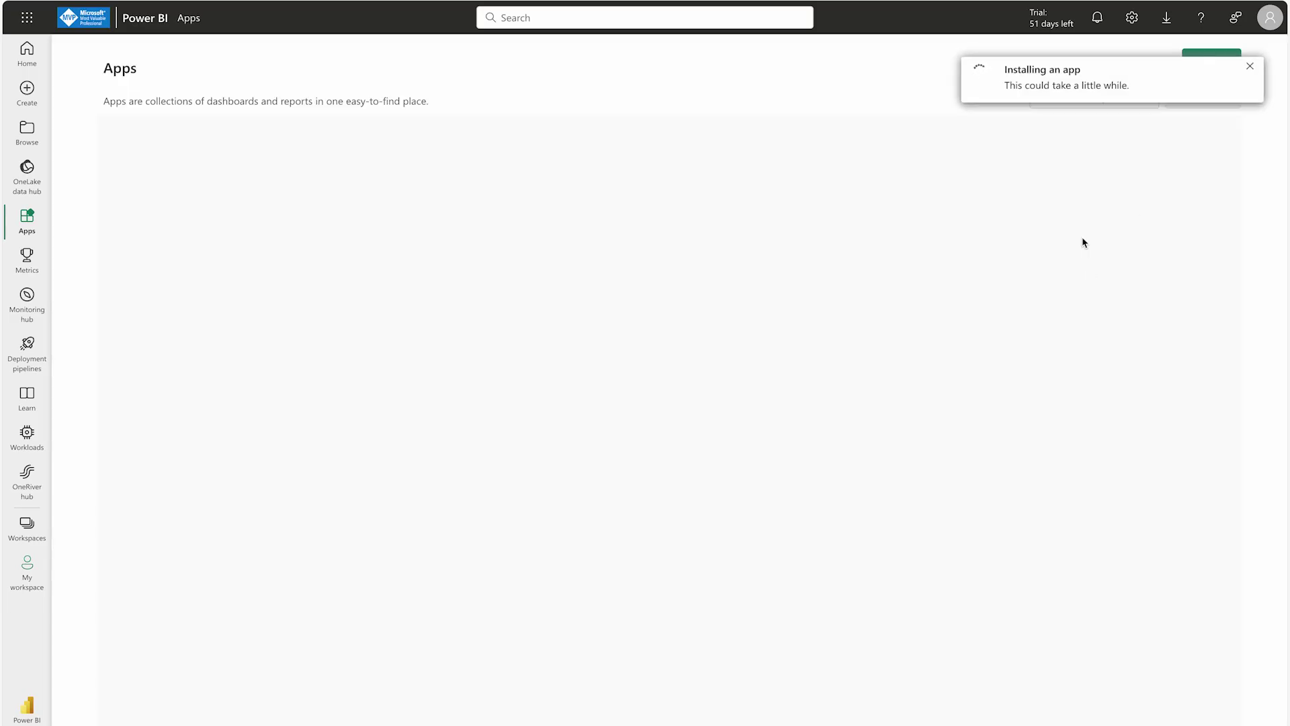
pyautogui.click(1251, 66)
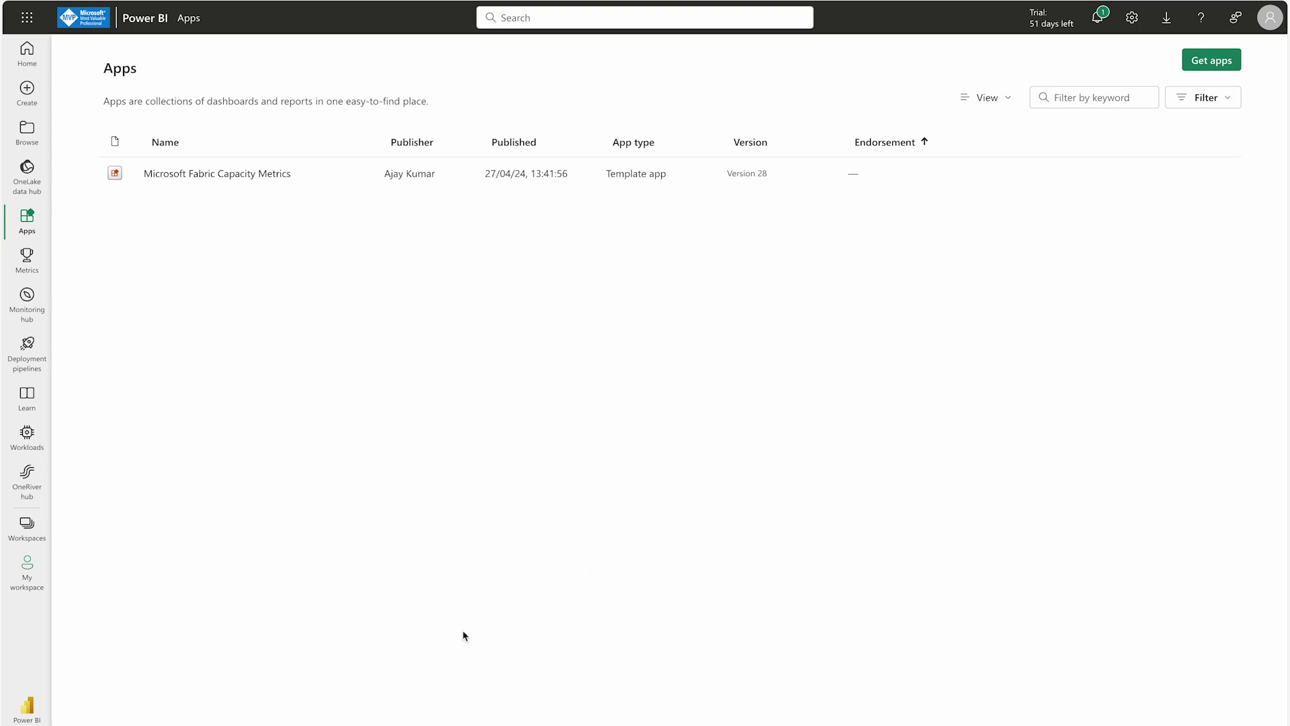
# Connect the Capacity Metrics app using the pasted capacity ID and UTC offset 2, then sign in
pyautogui.click(217, 175)
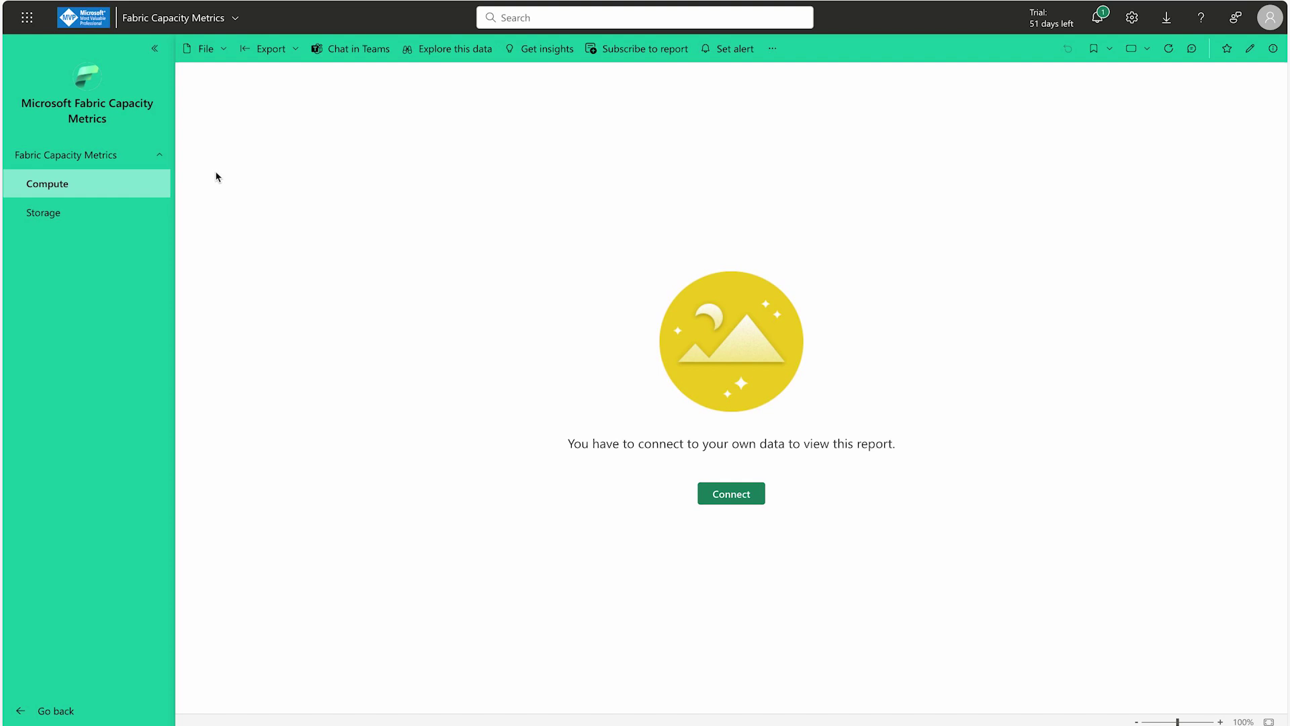
pyautogui.click(738, 496)
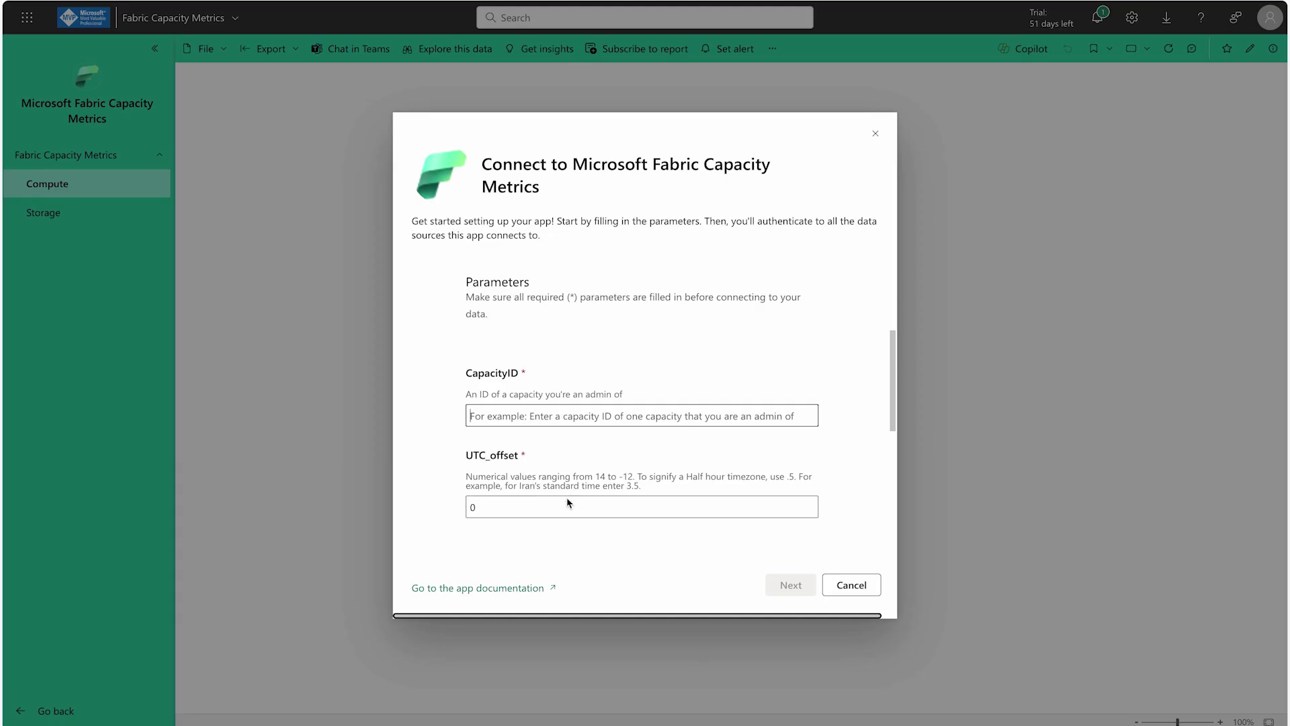
pyautogui.click(579, 415)
pyautogui.hotkey('ctrl', 'v')
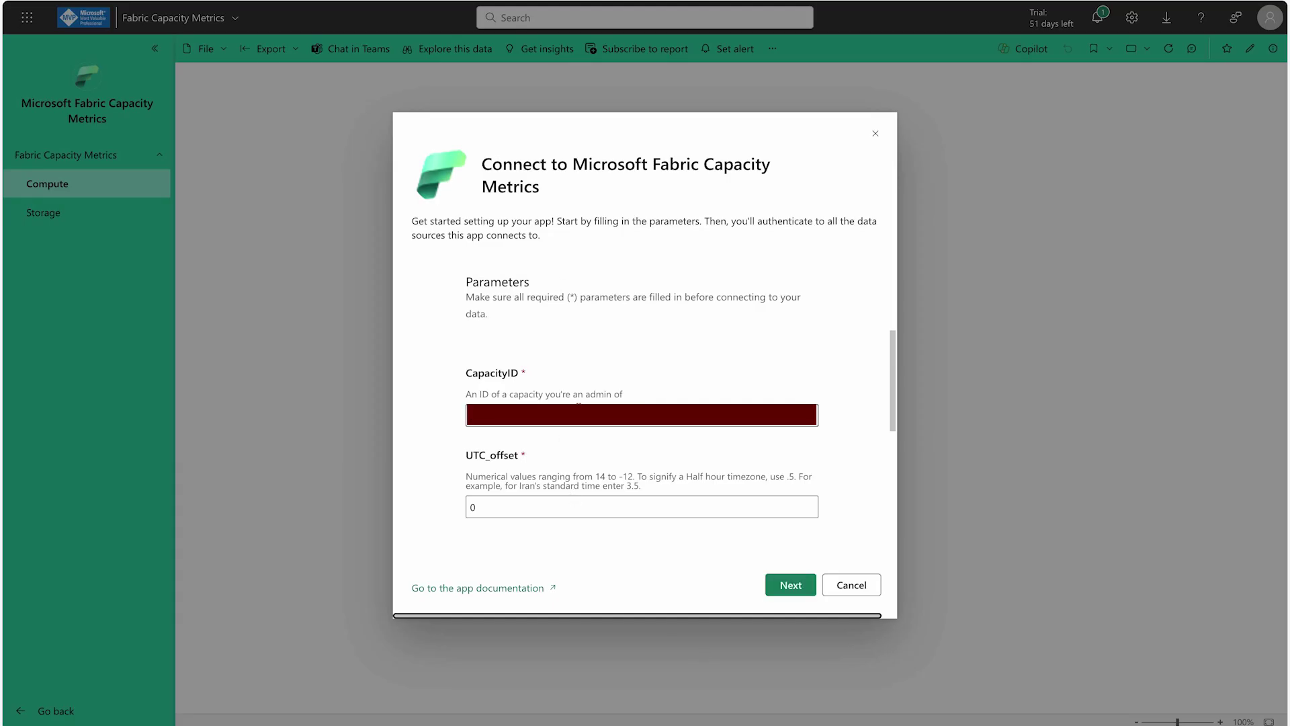
pyautogui.click(500, 506)
pyautogui.press('BackSpace')
pyautogui.write('2')
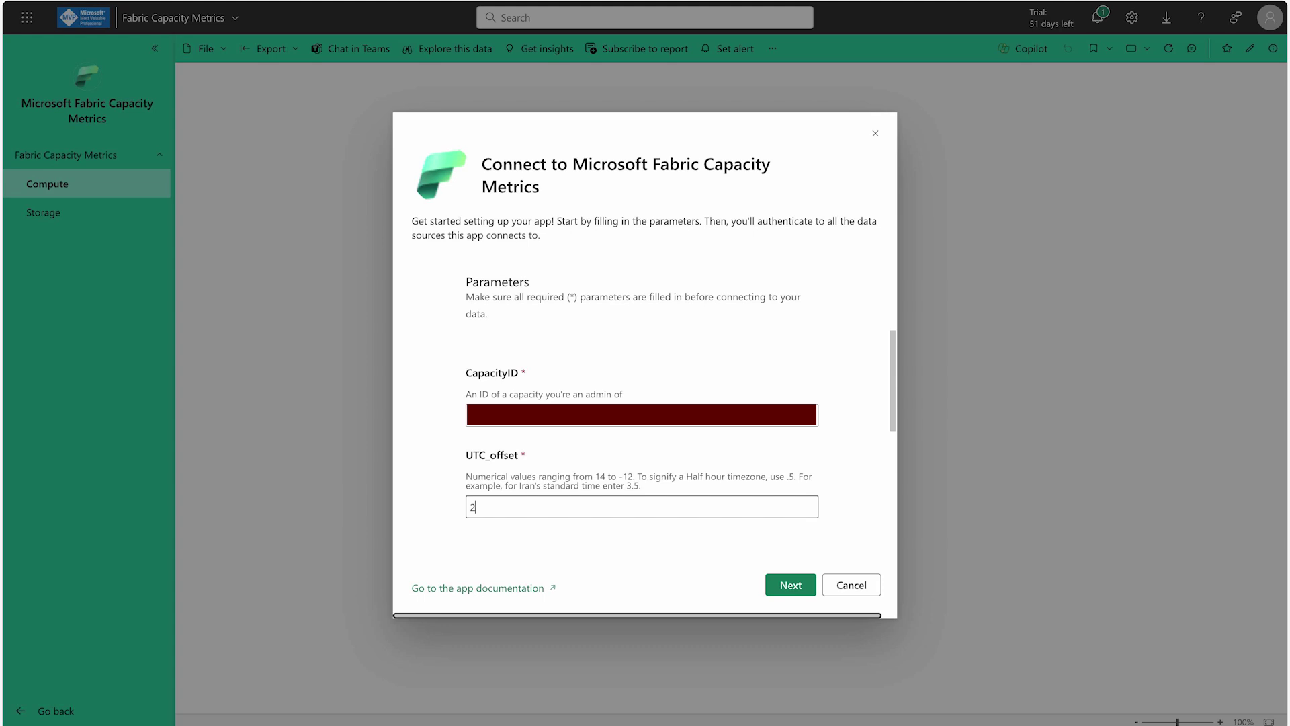
pyautogui.click(791, 586)
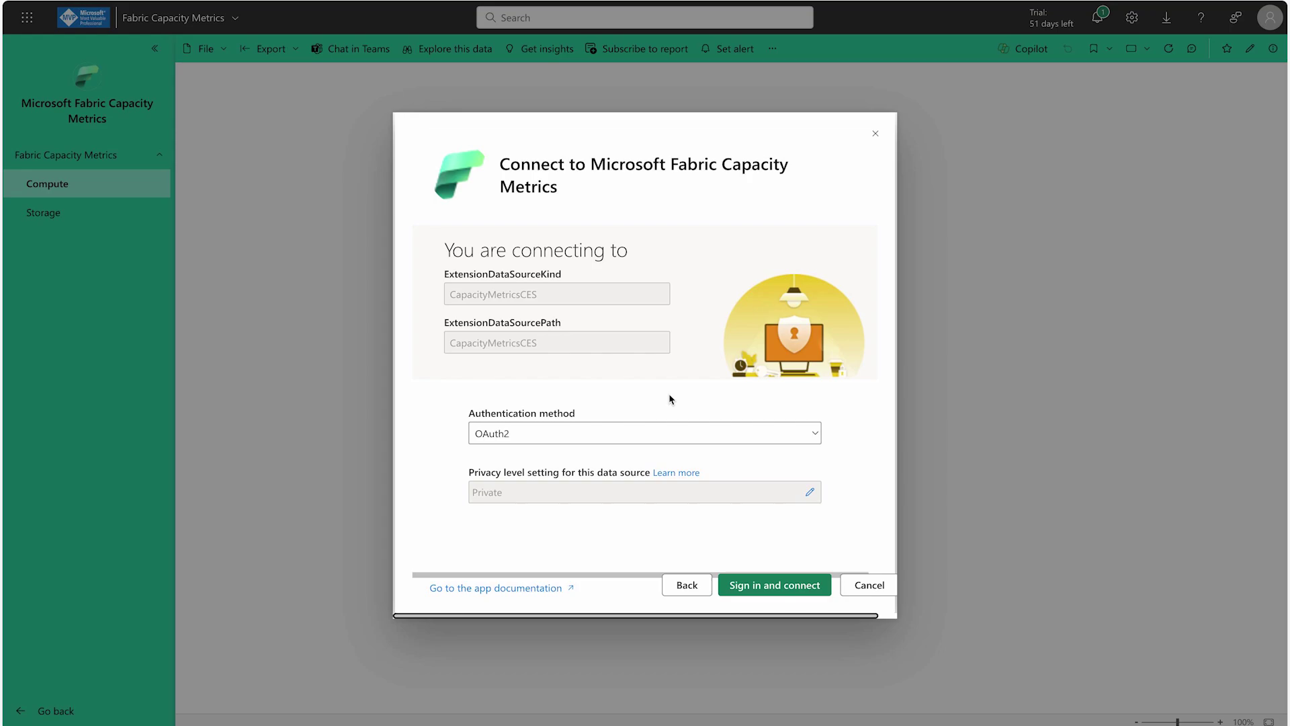
pyautogui.click(758, 592)
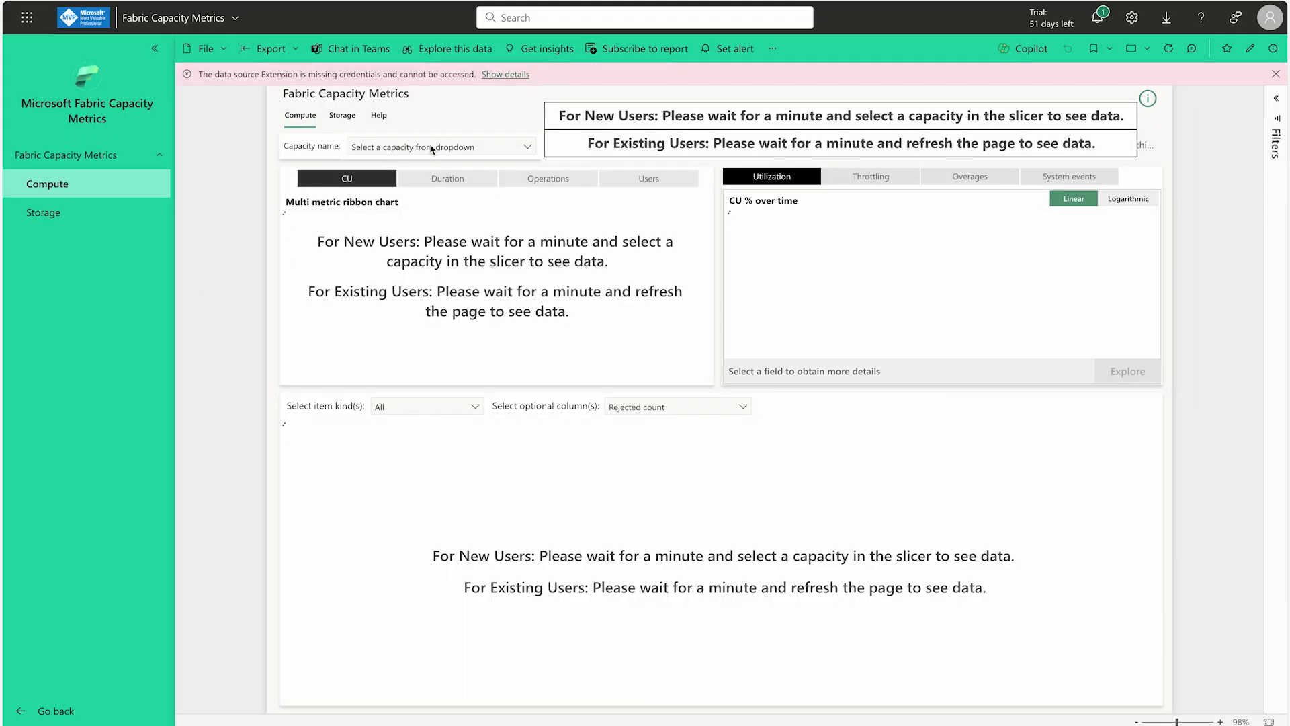
# Choose a capacity and filter the report's item kind to Warehouse only
pyautogui.click(433, 149)
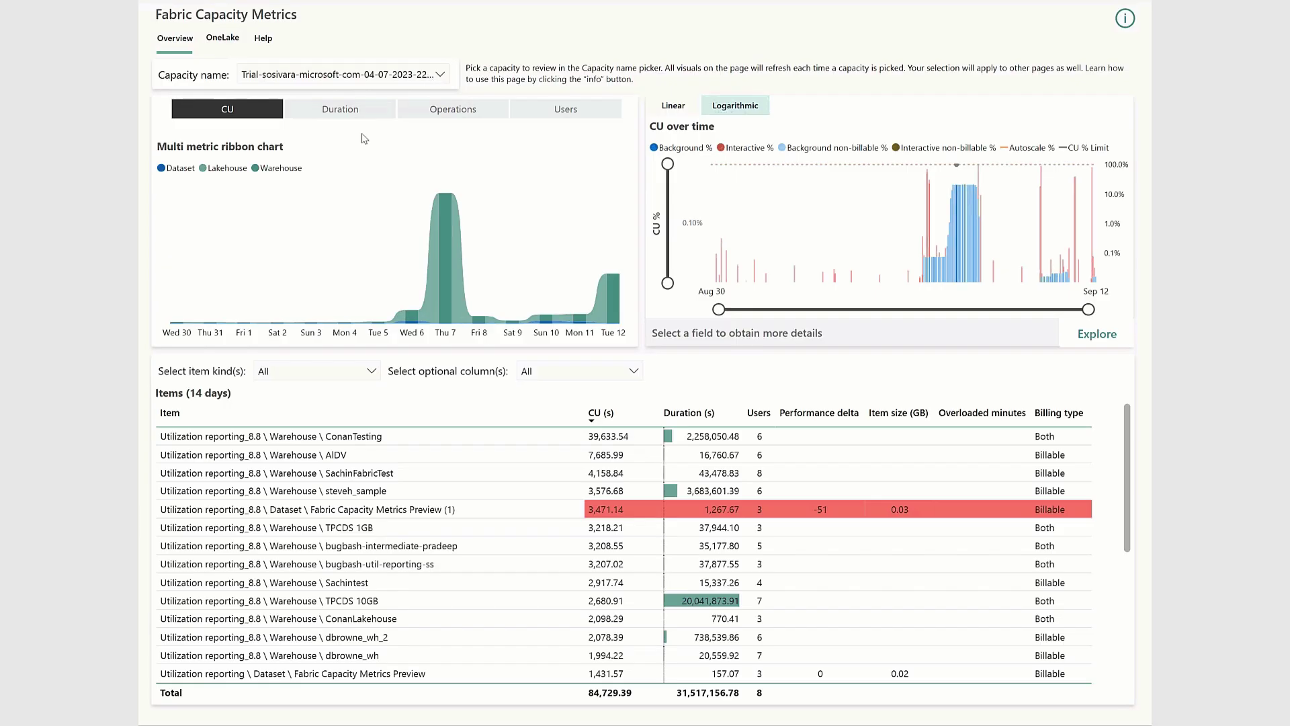
pyautogui.click(373, 374)
pyautogui.click(266, 242)
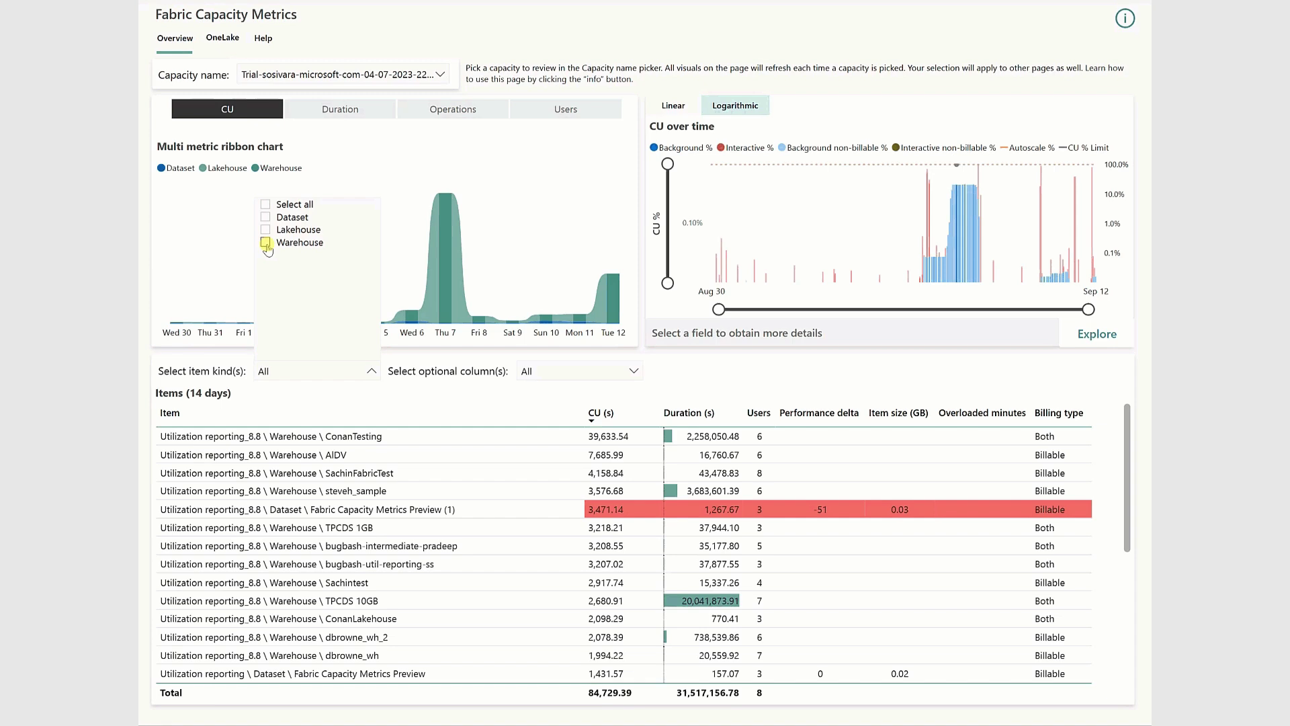
pyautogui.click(1117, 442)
# Drill through a time point in the CU over time chart to its operation details
pyautogui.scroll(-1, 416, 637)
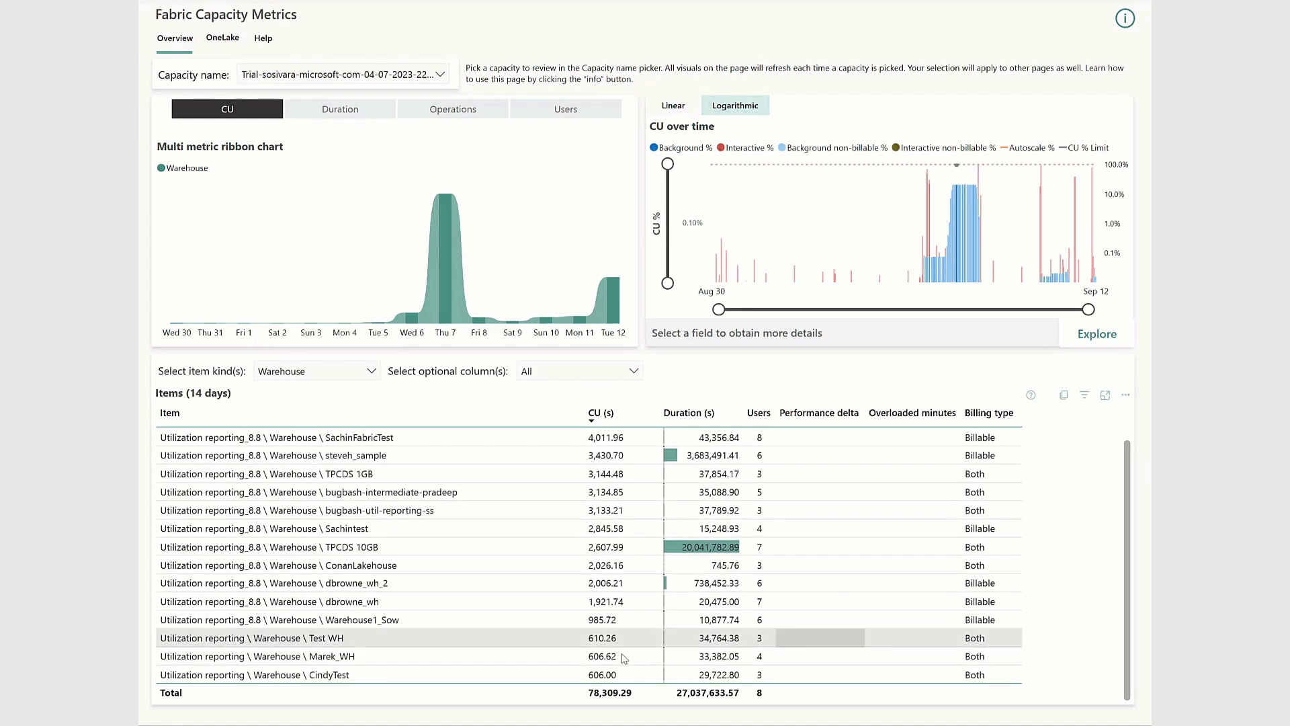
pyautogui.moveTo(406, 626)
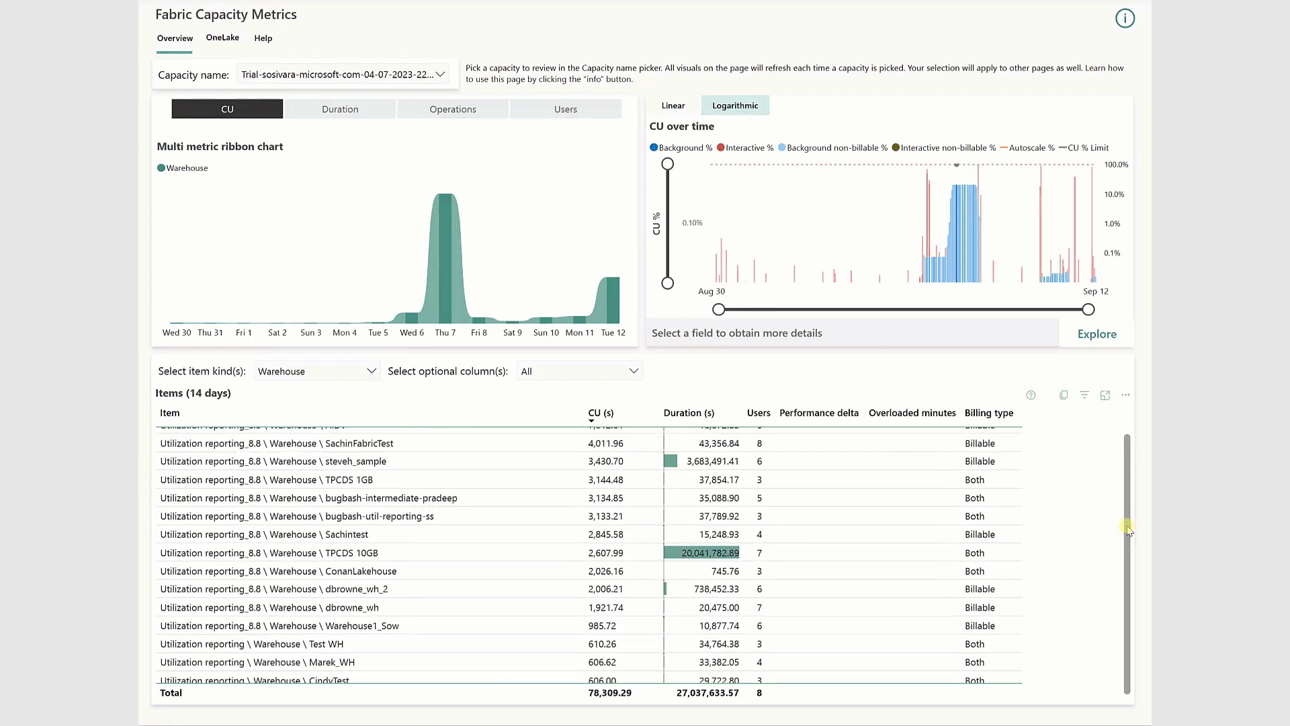
pyautogui.scroll(1, 403, 615)
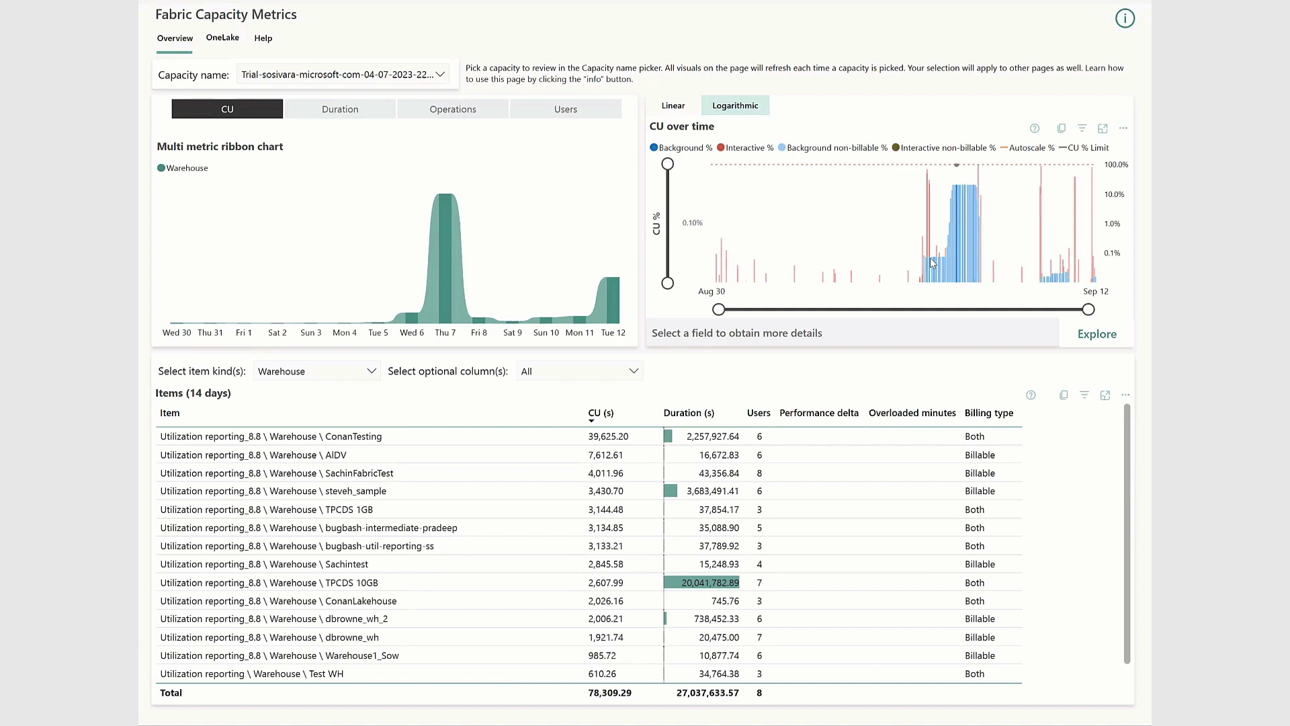
pyautogui.click(973, 236)
pyautogui.click(1098, 334)
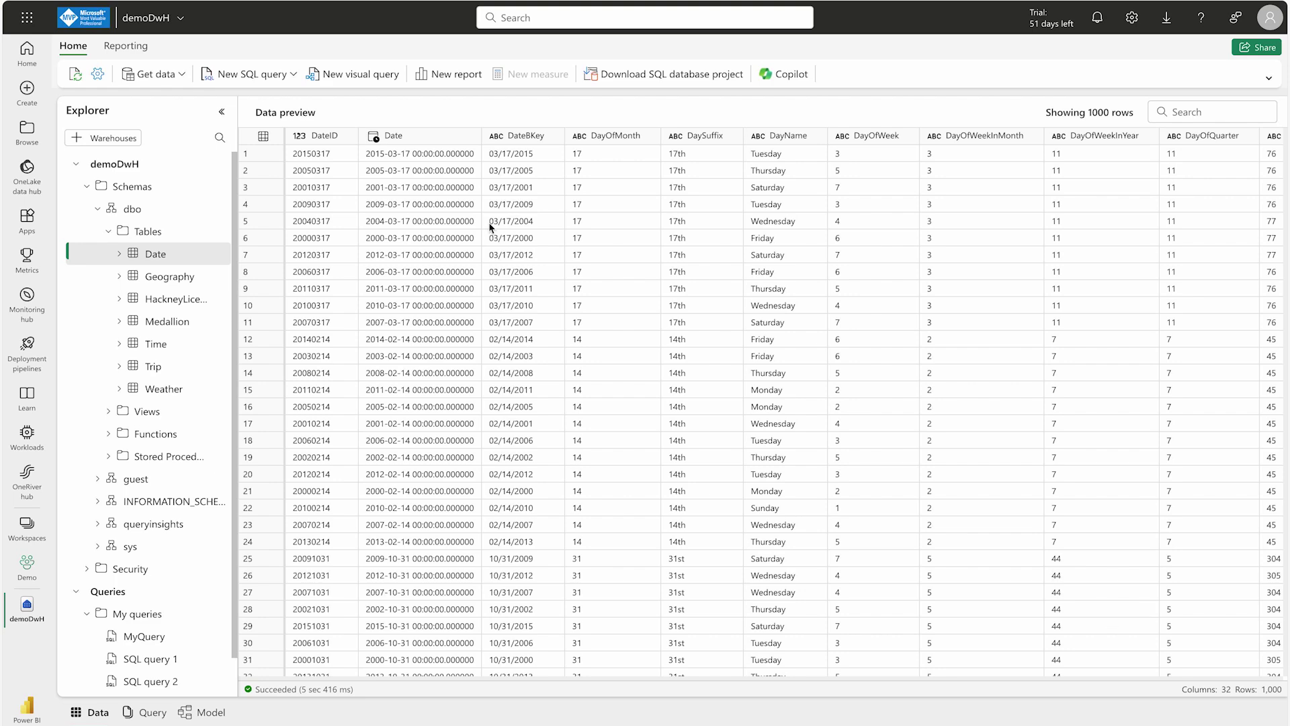
# Run a new query joining dm_exec_connections, sessions and requests, and inspect the login_name result
pyautogui.click(238, 75)
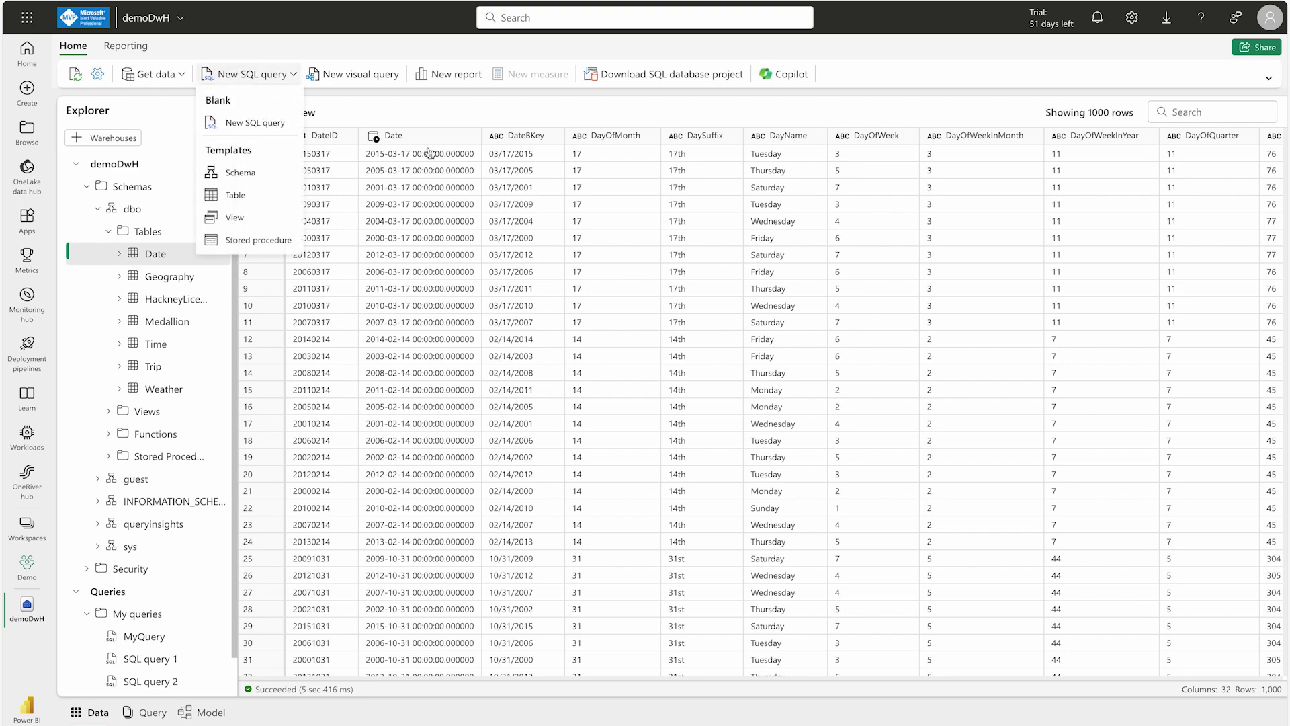
pyautogui.click(269, 119)
pyautogui.write("SELECT sessions.session_id, sessions.login_name,     connections.client_net_address,     requests.command, requests.start_time, requests.total_elapsed_time FROM sys.dm_exec_connections AS connections INNER JOIN sys.dm_exec_sessions AS sessions     ON connections.session_id=sessions.session_id INNER JOIN sys.dm_exec_requests AS requests     ON requests.session_id = sessions.session_id WHERE requests.status = 'running'     AND requests.database_id = DB_ID() ORDER BY requests.total_elapsed_time DESC")
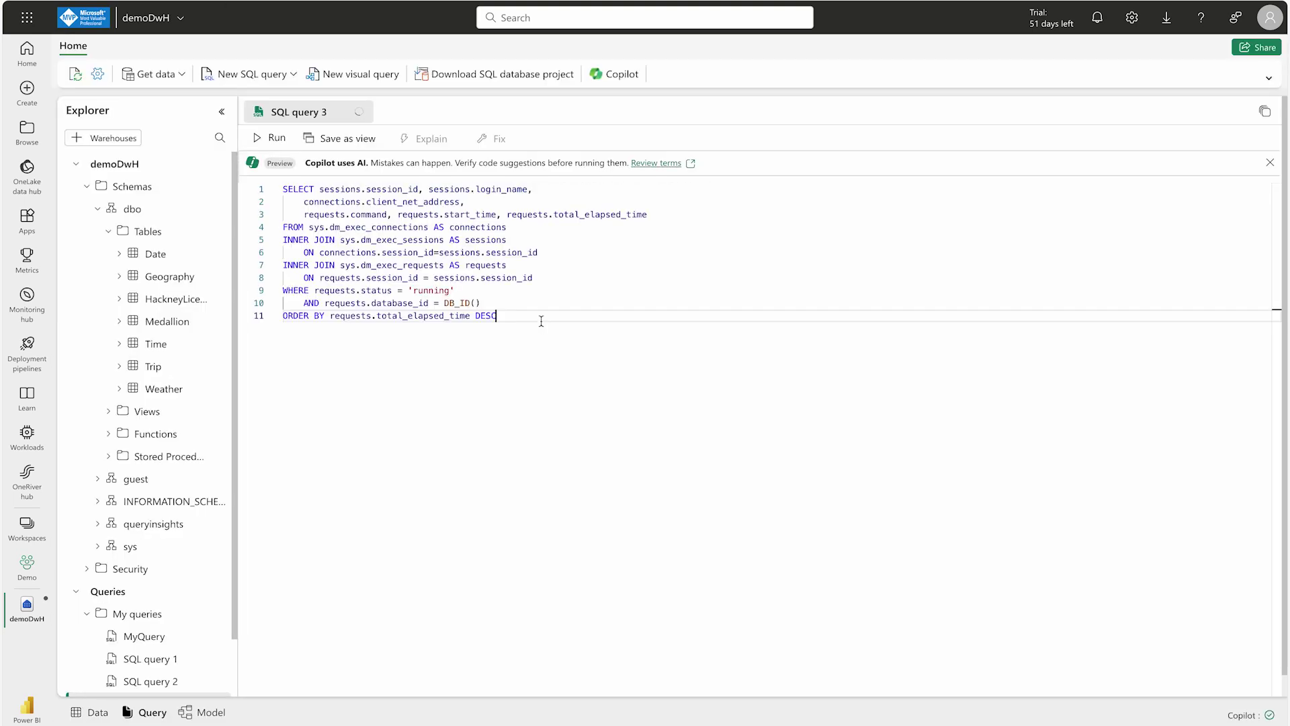
pyautogui.moveTo(329, 227); pyautogui.dragTo(445, 272)
pyautogui.doubleClick(394, 343)
pyautogui.click(275, 137)
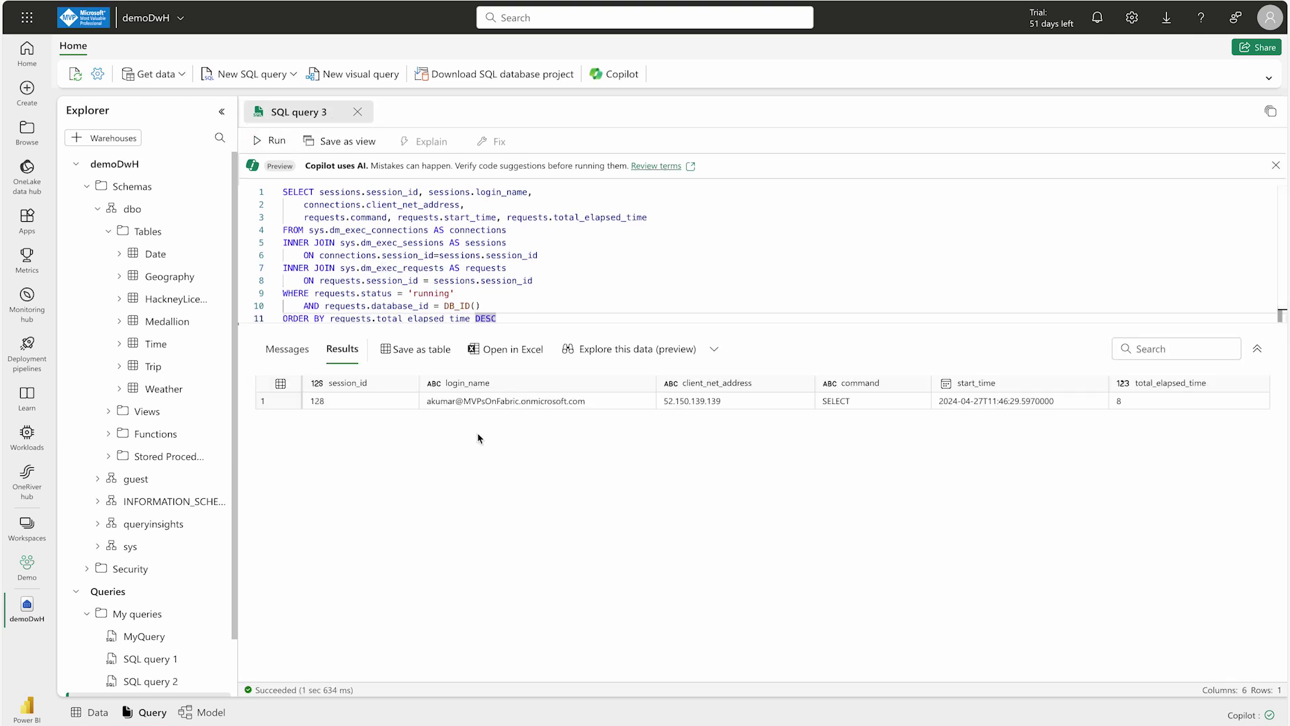
pyautogui.click(444, 401)
# Run a new query on queryinsights.exec_requests_history for the last 60 minutes and review the 54 rows
pyautogui.click(242, 82)
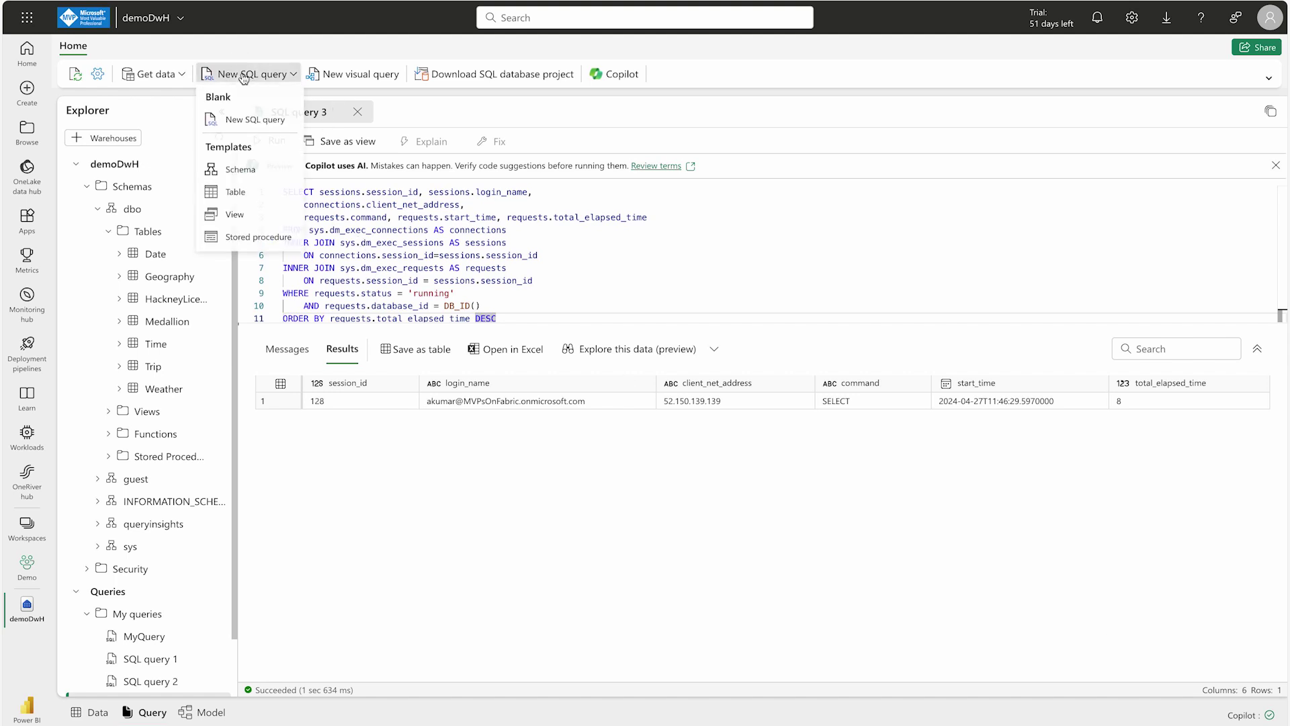
pyautogui.click(272, 121)
pyautogui.write('SELECT start_time, login_name, command FROM queryinsights.exec_requests_history WHERE start_time >= DATEADD(MINUTE, -60, GETUTCDATE())')
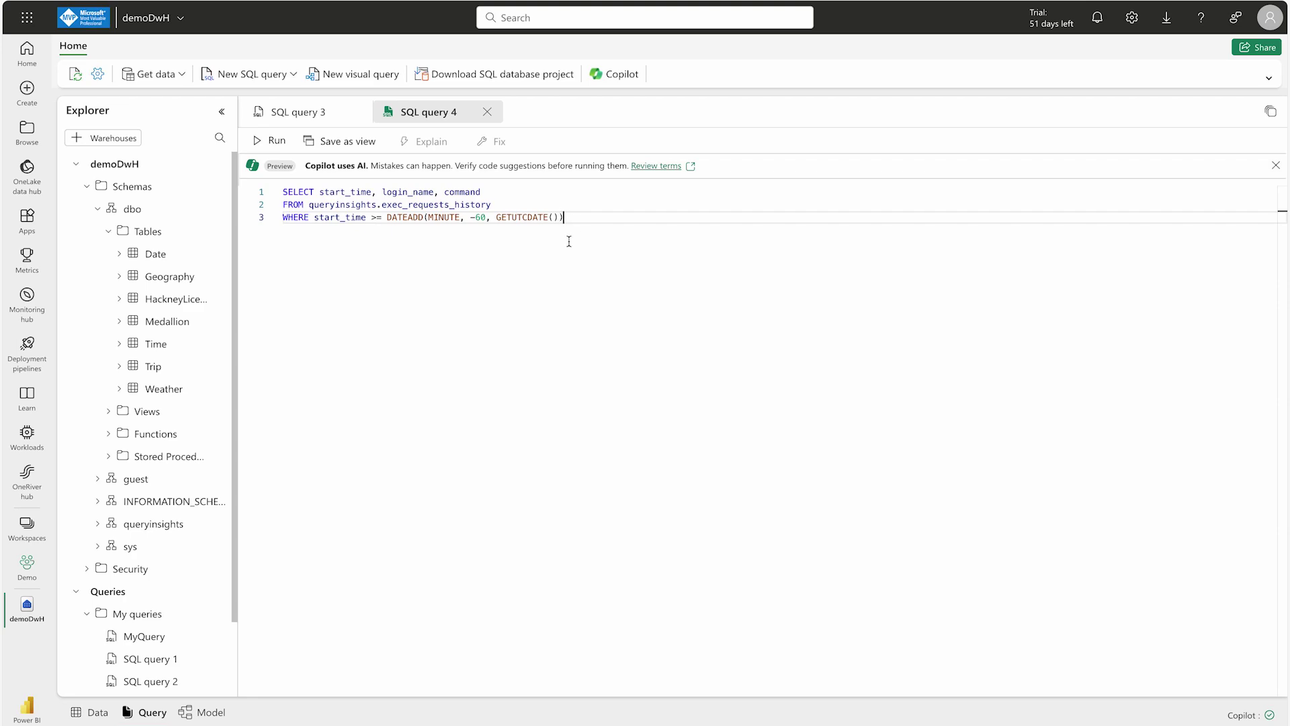
pyautogui.click(271, 140)
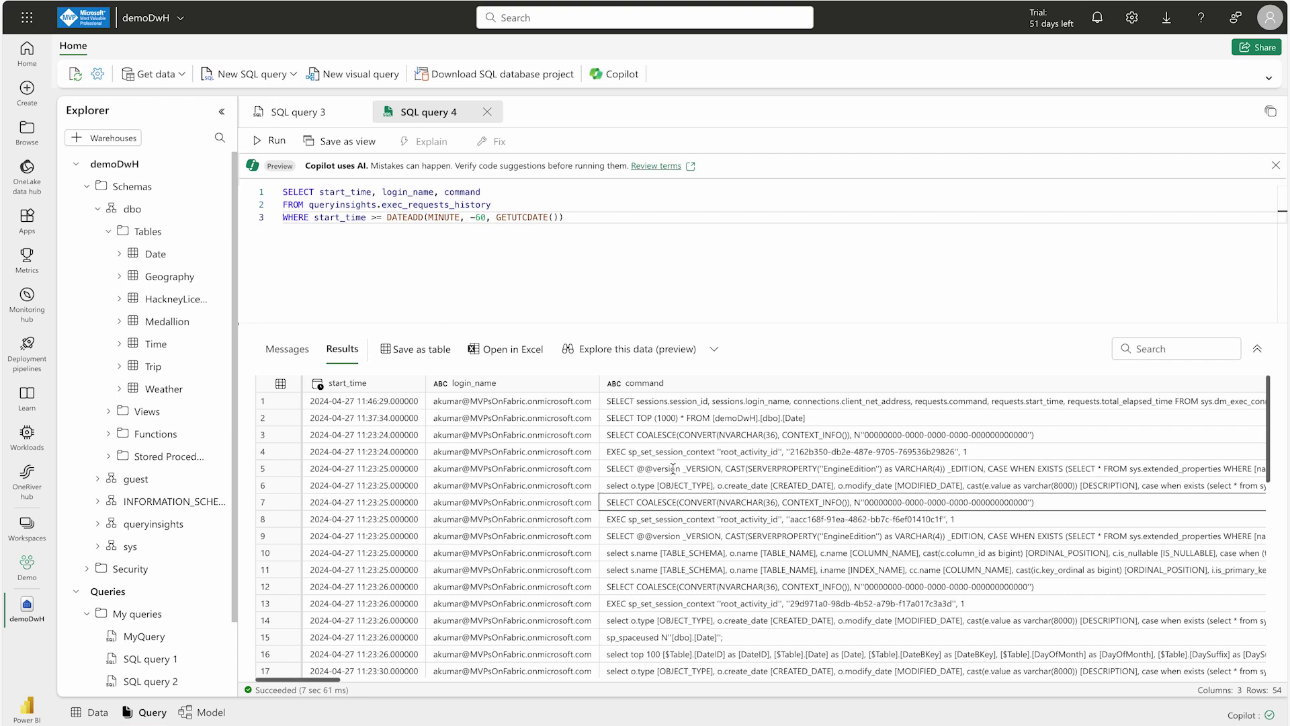
pyautogui.scroll(-1, 707, 615)
pyautogui.scroll(-5, 707, 615)
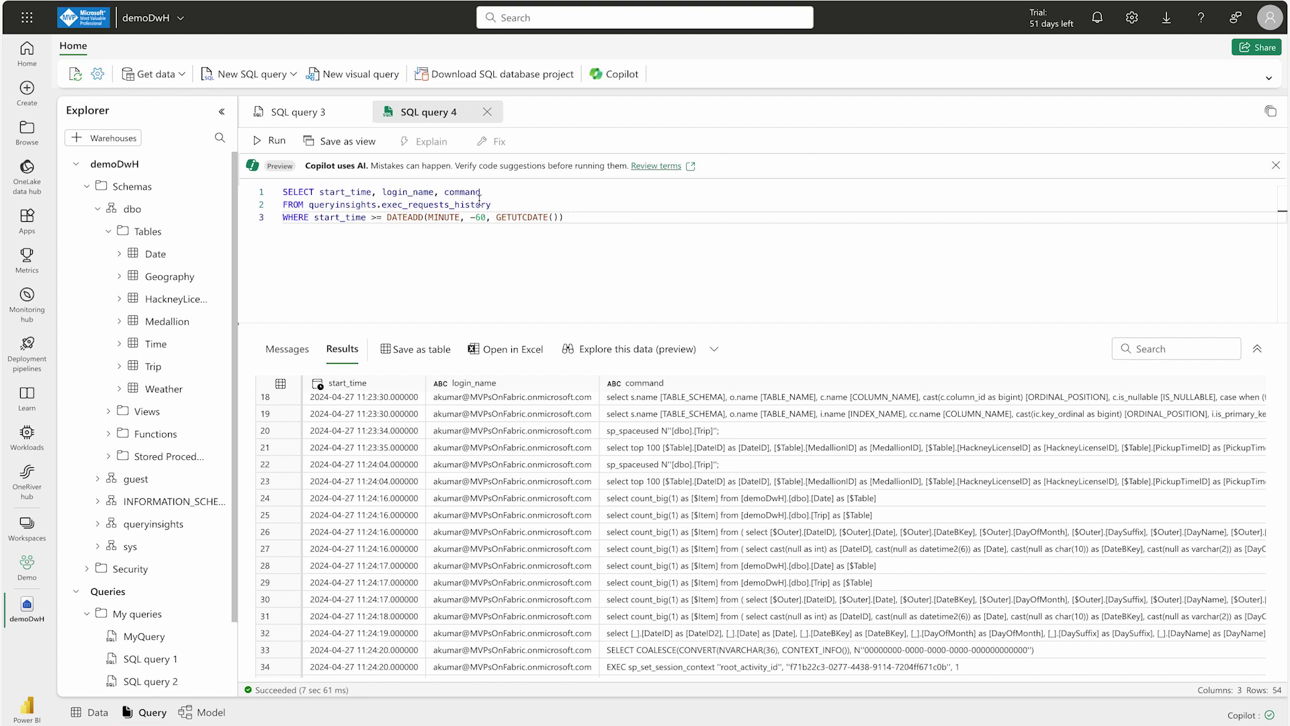
pyautogui.moveTo(516, 202)
# Paste the three queryinsights view descriptions into a new query and have Copilot Explain them
pyautogui.click(303, 112)
pyautogui.click(228, 74)
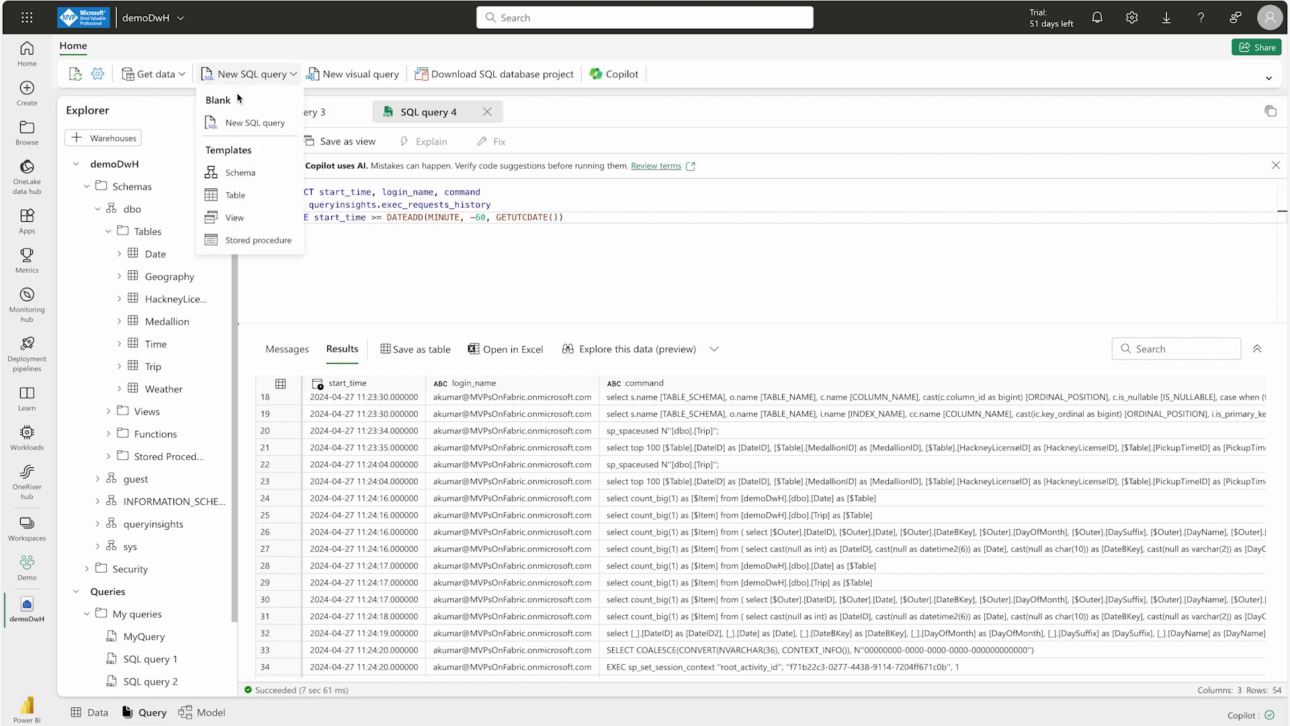
pyautogui.click(240, 123)
pyautogui.write('queryinsights.exec_requests_history: Details of each completed SQL query. queryinsights.long_running_queries: Details of query execution time. queryinsights.frequently_run_queries: Details of frequently run queries.')
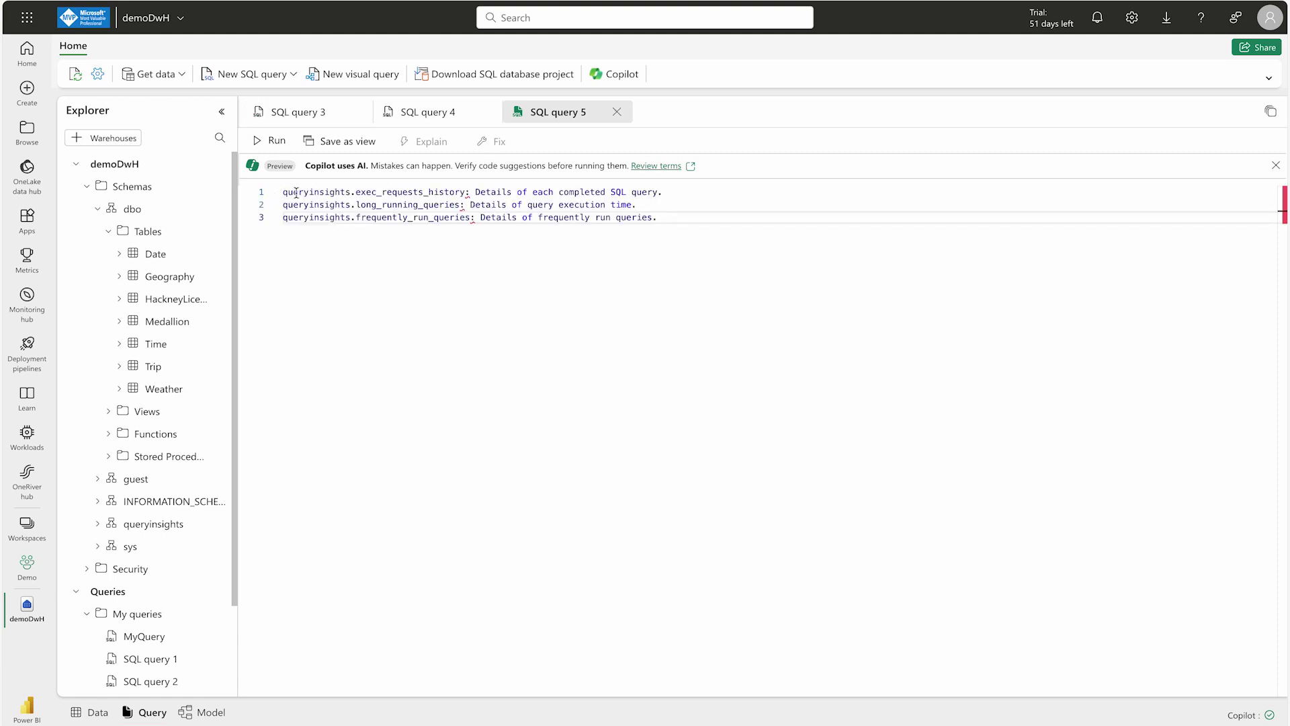
pyautogui.moveTo(672, 225); pyautogui.dragTo(283, 192)
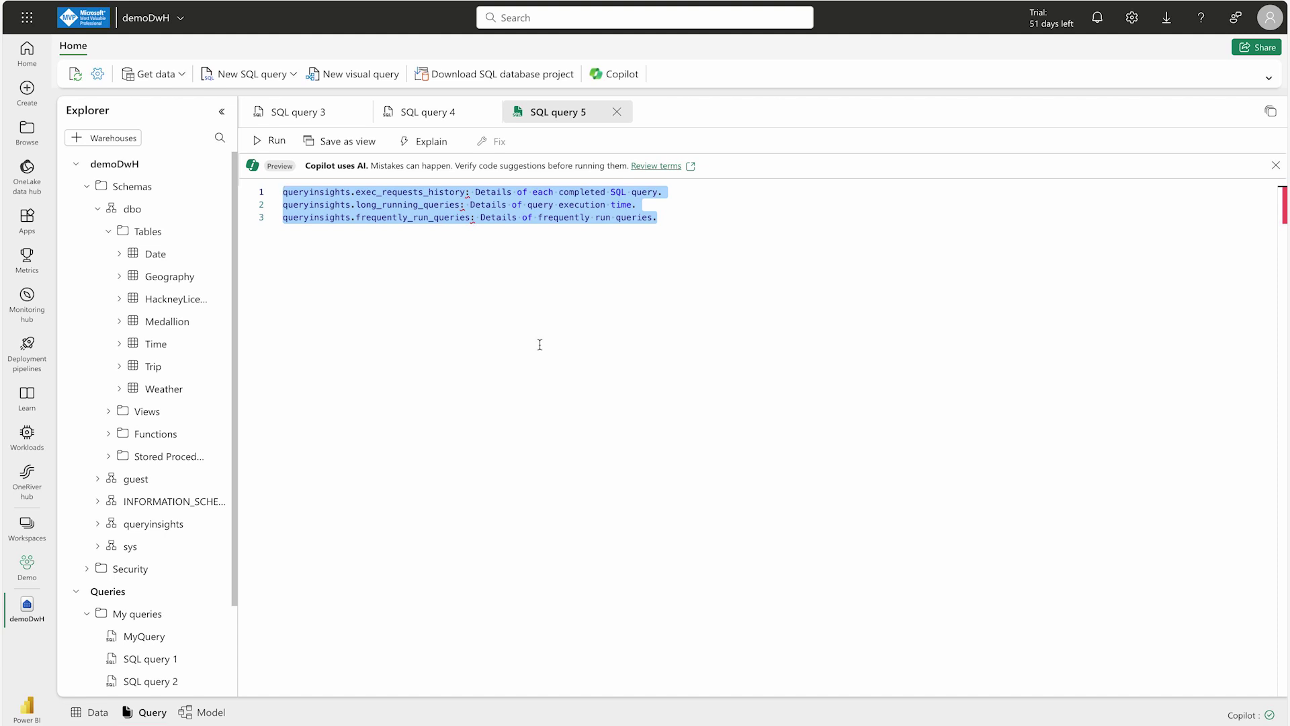
pyautogui.click(420, 141)
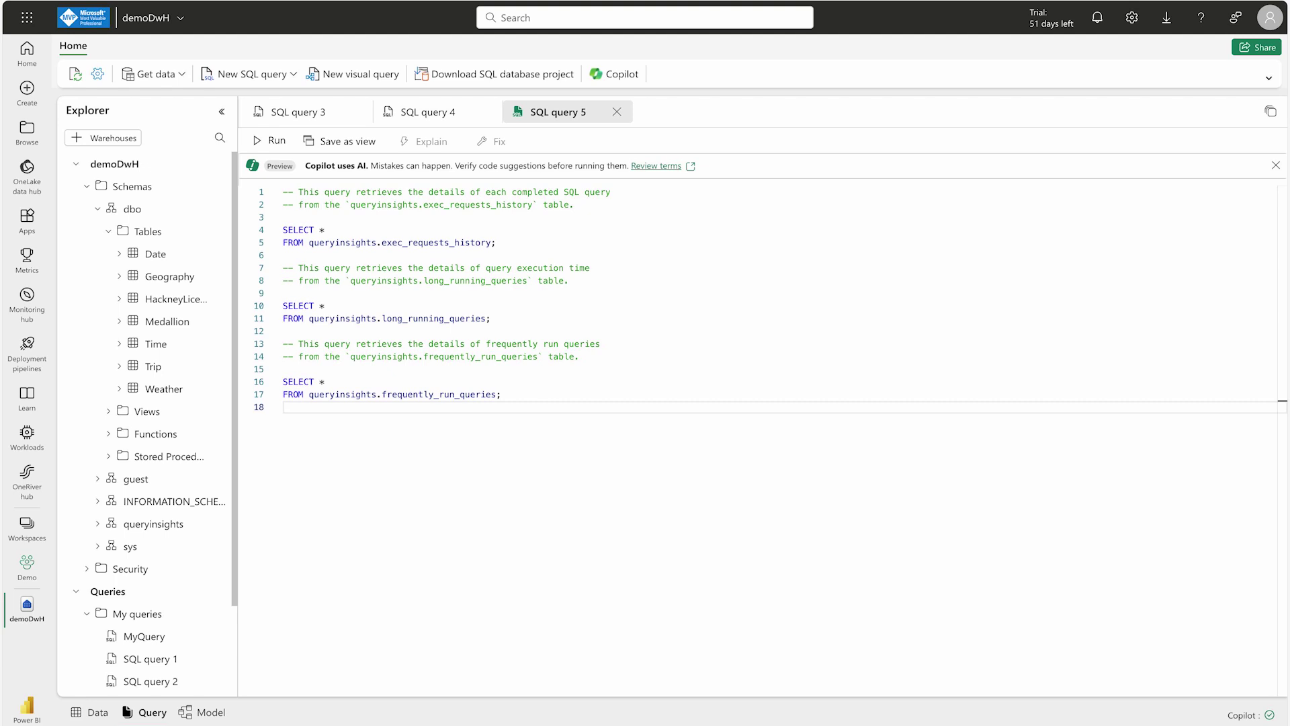
# Expand sys > Views in the Explorer, widen the pane, and scroll through the system views
pyautogui.click(94, 550)
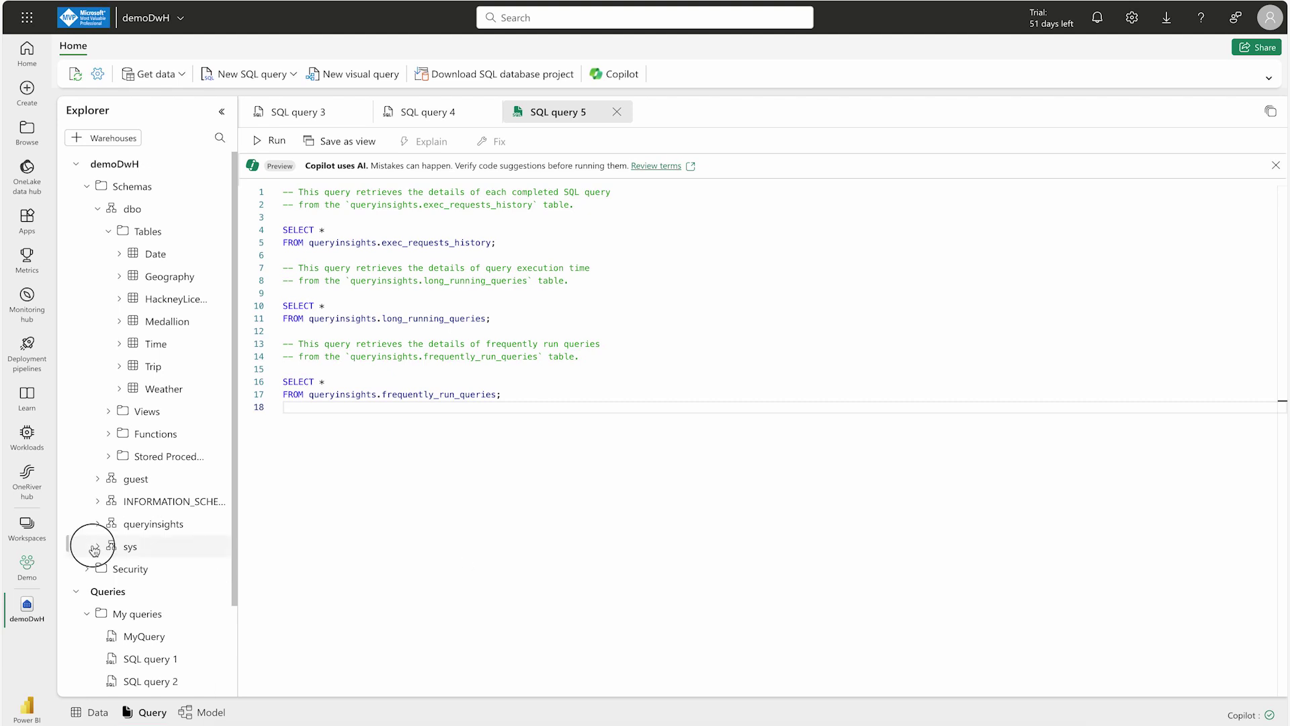
pyautogui.scroll(-3, 101, 537)
pyautogui.click(109, 396)
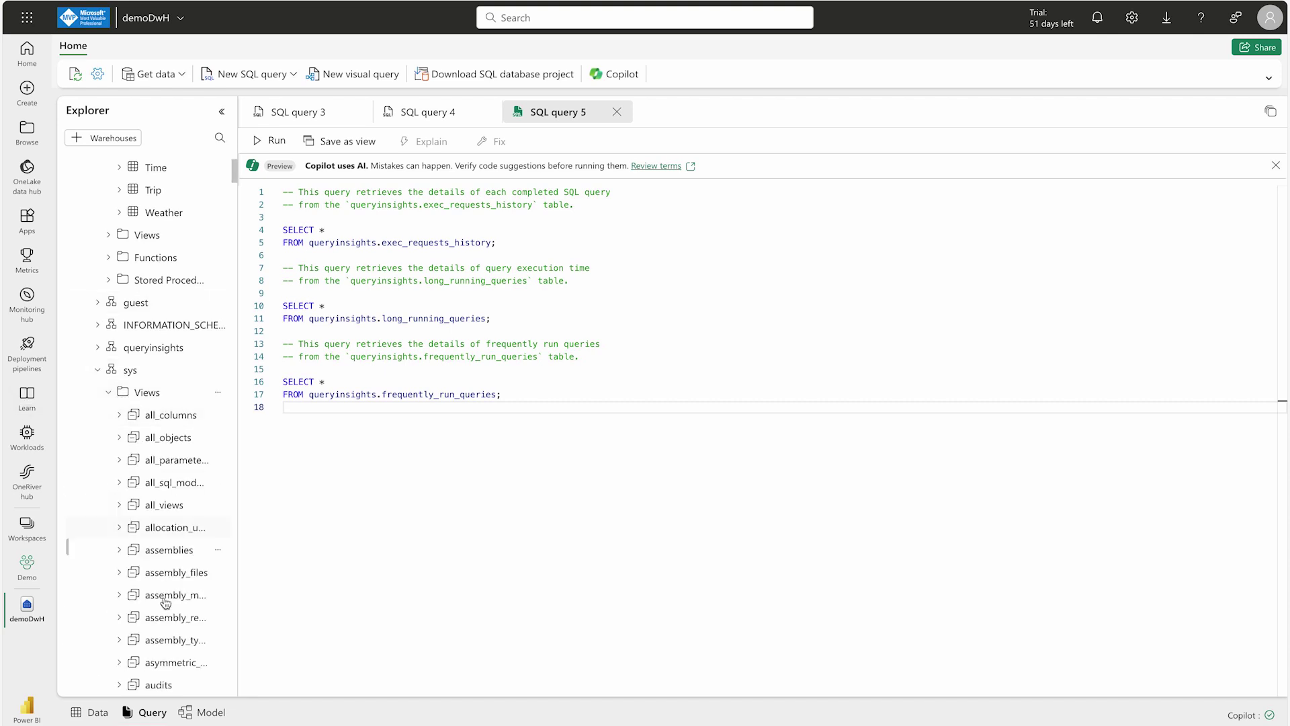
pyautogui.moveTo(237, 521); pyautogui.dragTo(456, 517)
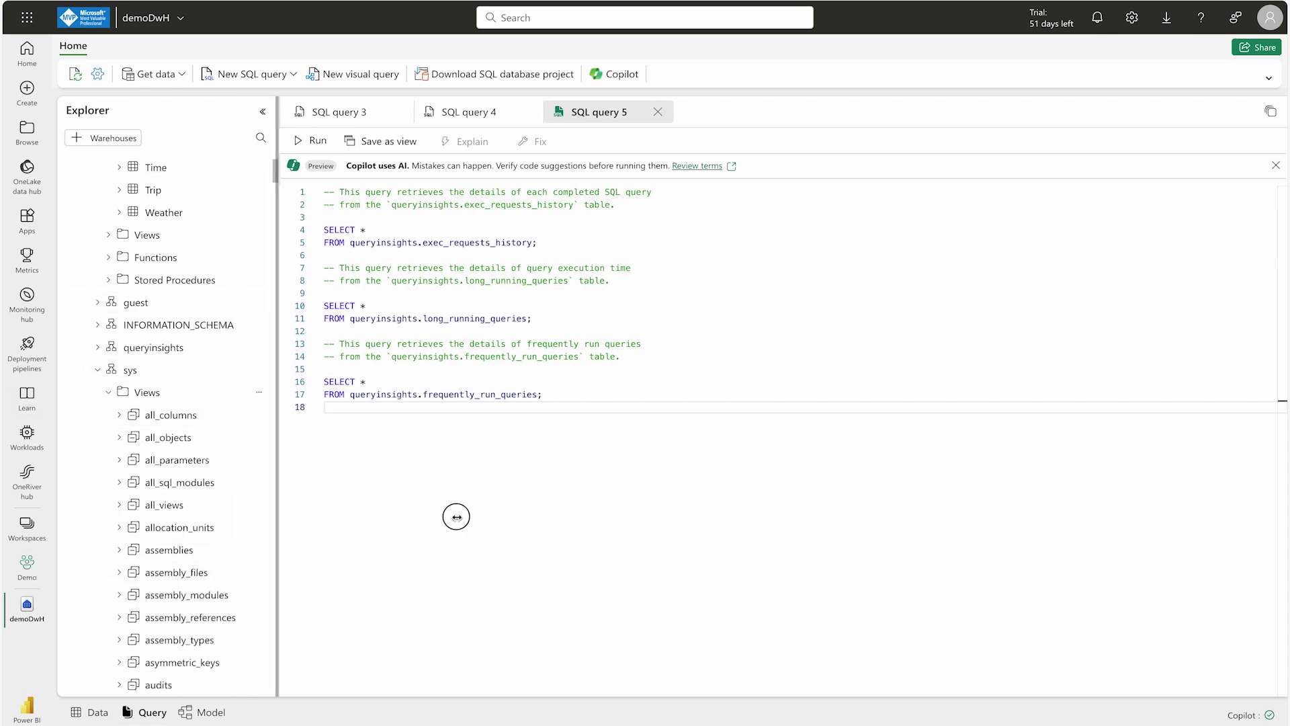
pyautogui.scroll(-9, 282, 531)
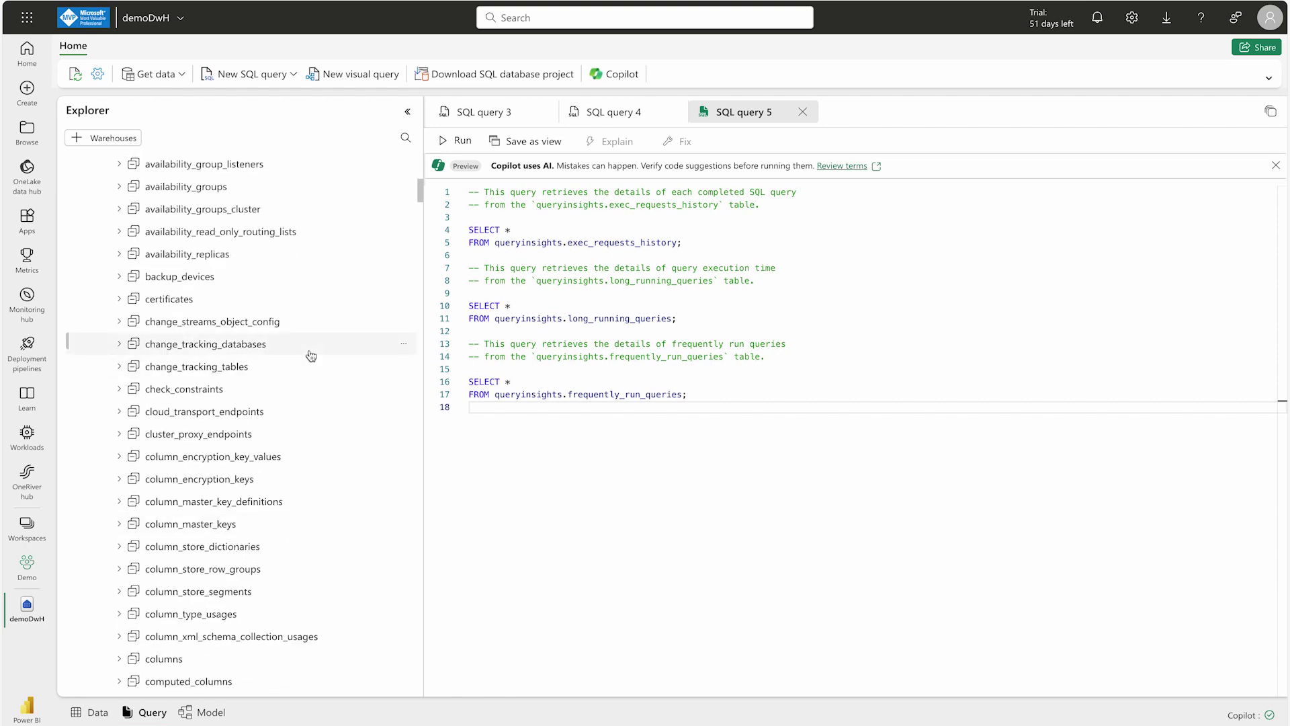
pyautogui.scroll(-10, 311, 356)
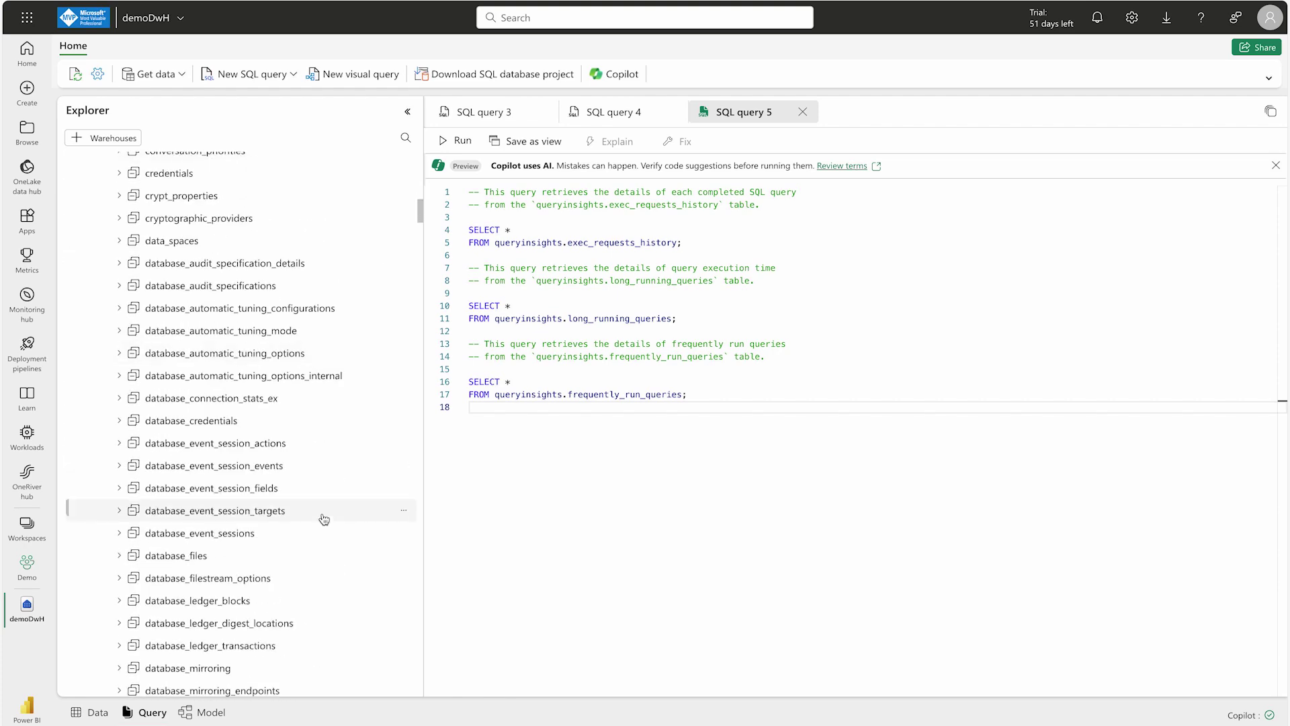